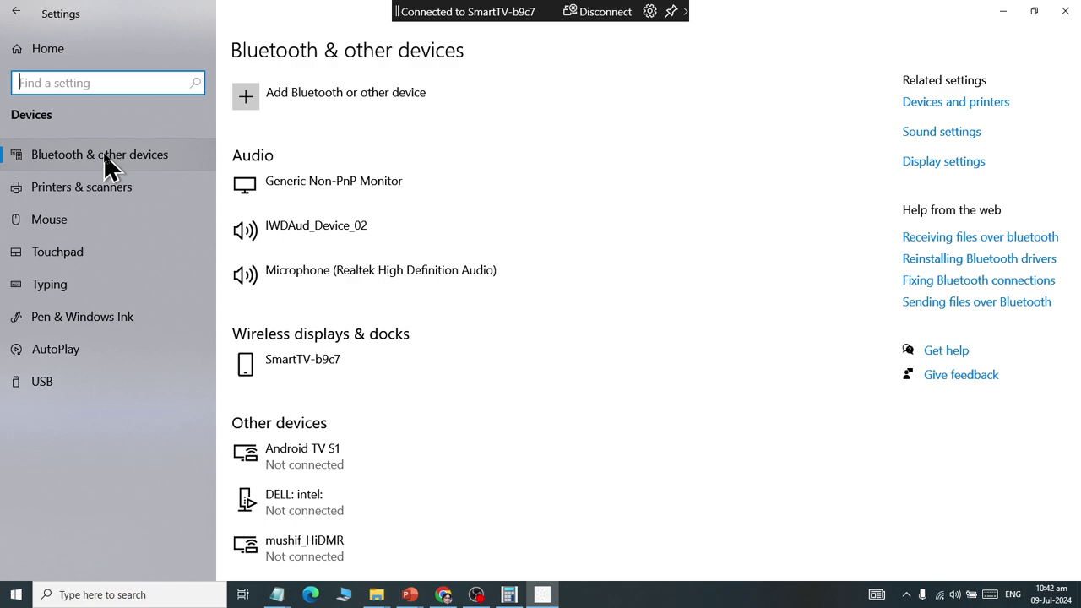
Step: Try to add a Bluetooth device from the Bluetooth & other devices settings and dismiss the Add a device dialog
{"action": "left_click", "coordinate": [104, 153]}
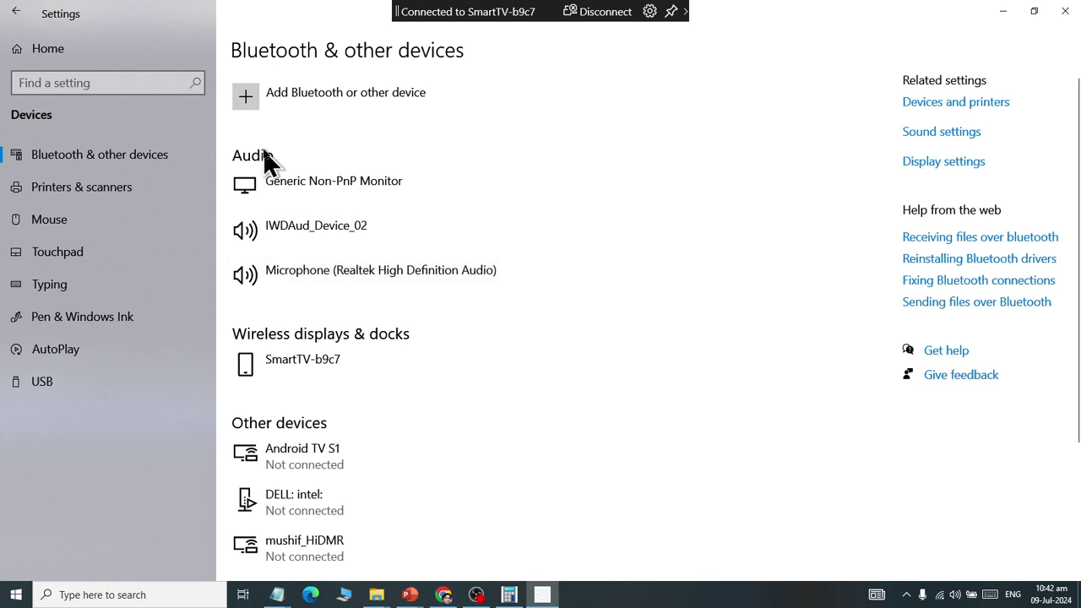
{"action": "left_click", "coordinate": [267, 96]}
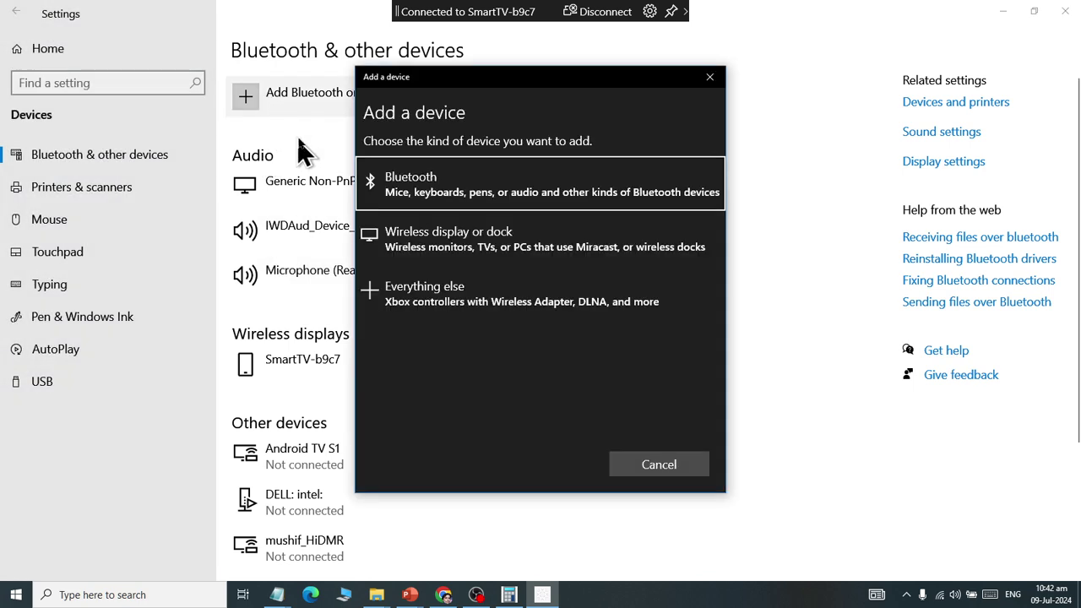
{"action": "left_click", "coordinate": [414, 206]}
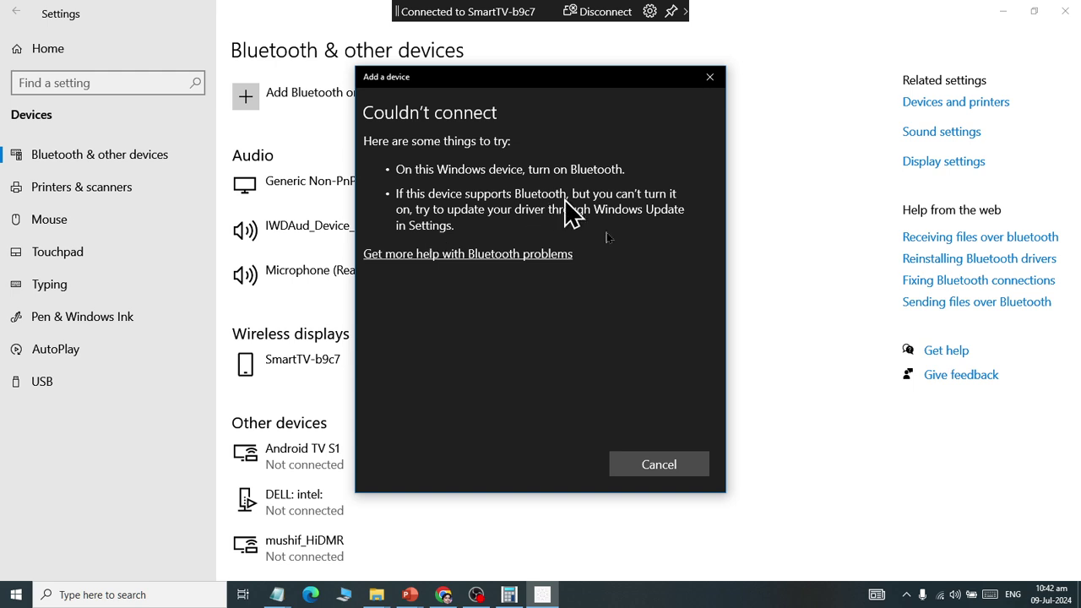
{"action": "left_click", "coordinate": [670, 473]}
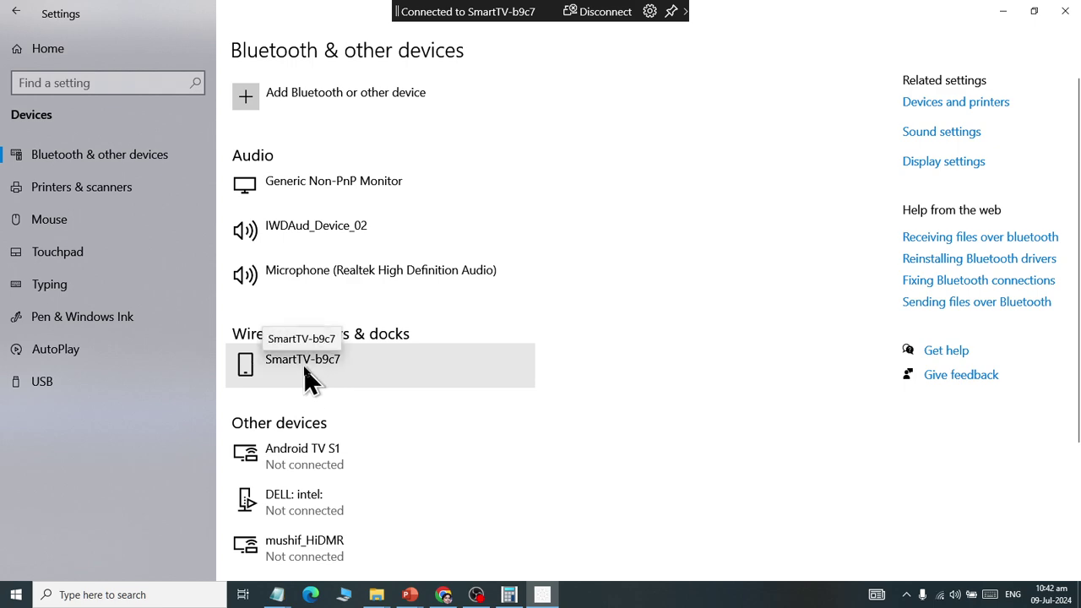
Step: View the web help on receiving and on sending files over Bluetooth, closing each browser window after reading
{"action": "scroll", "coordinate": [303, 366], "scroll_direction": "down", "scroll_amount": 1}
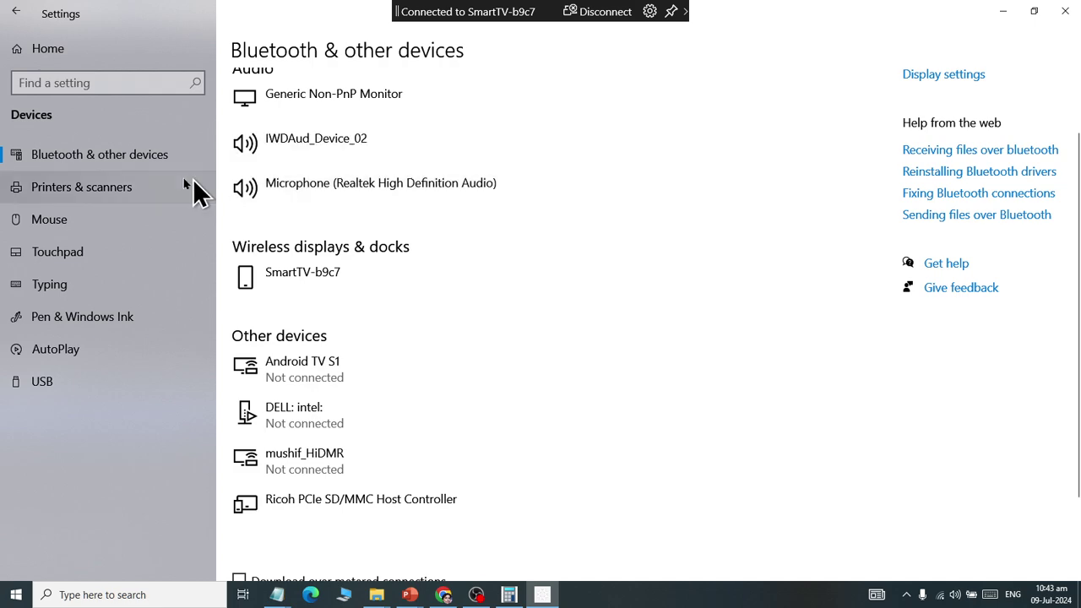
{"action": "left_click", "coordinate": [935, 155]}
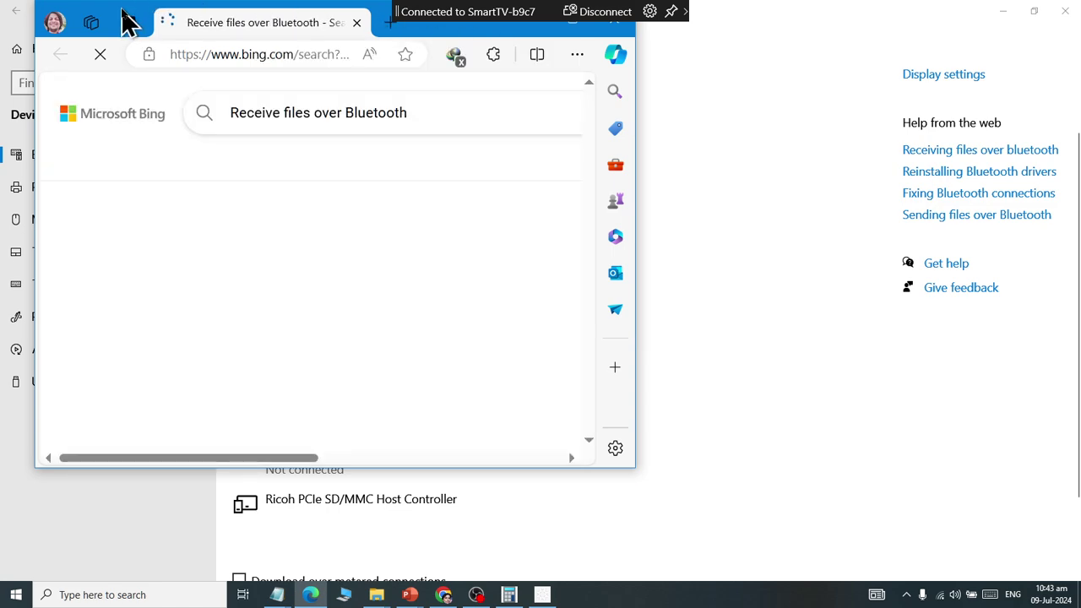
{"action": "left_click_drag", "start_coordinate": [126, 19], "coordinate": [134, 149]}
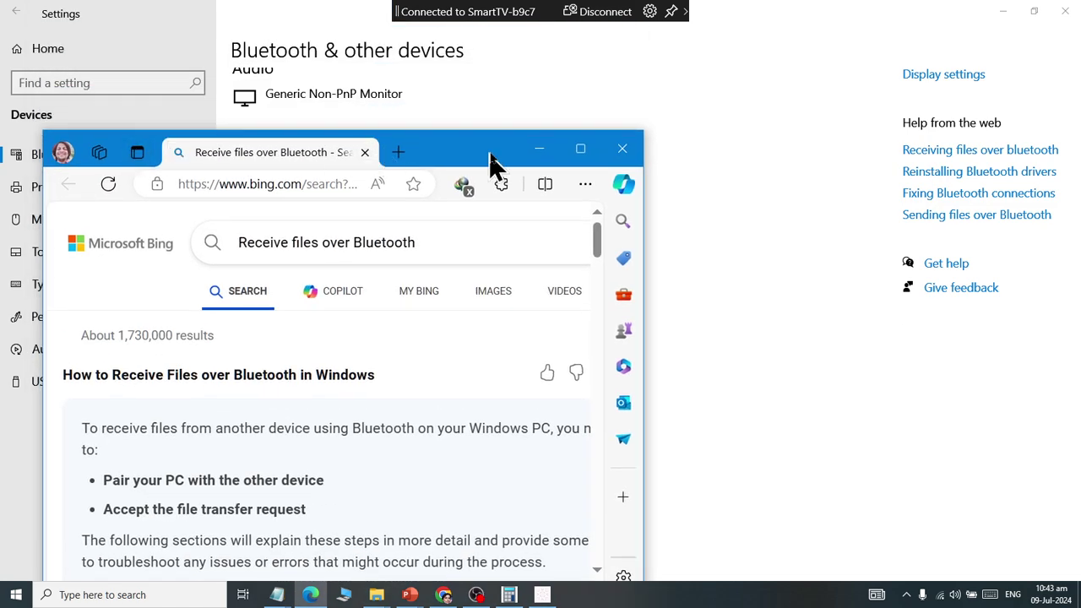
{"action": "left_click", "coordinate": [620, 153]}
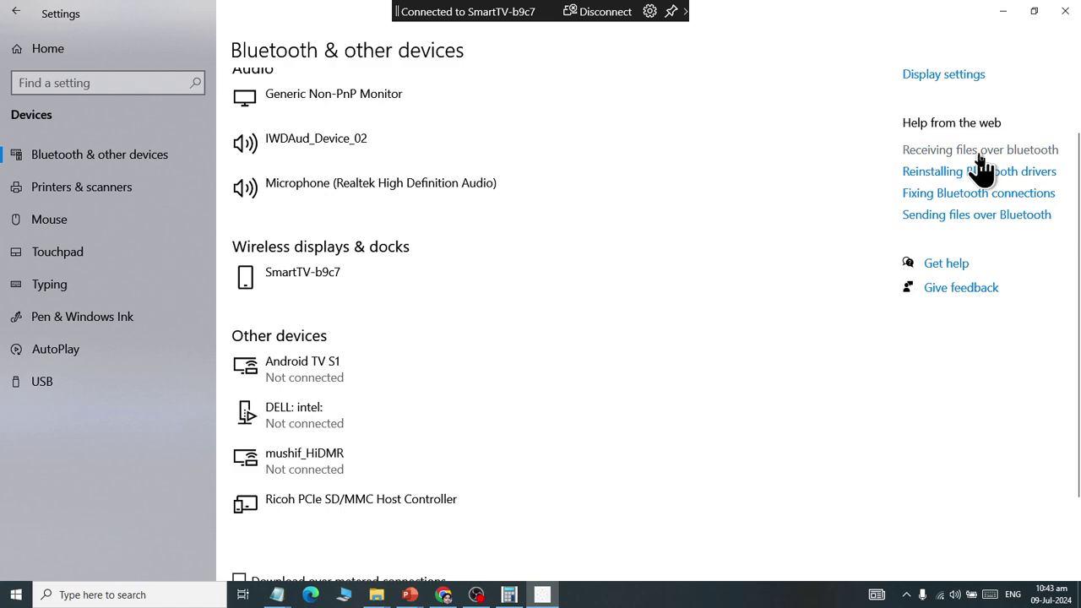
{"action": "left_click", "coordinate": [972, 228]}
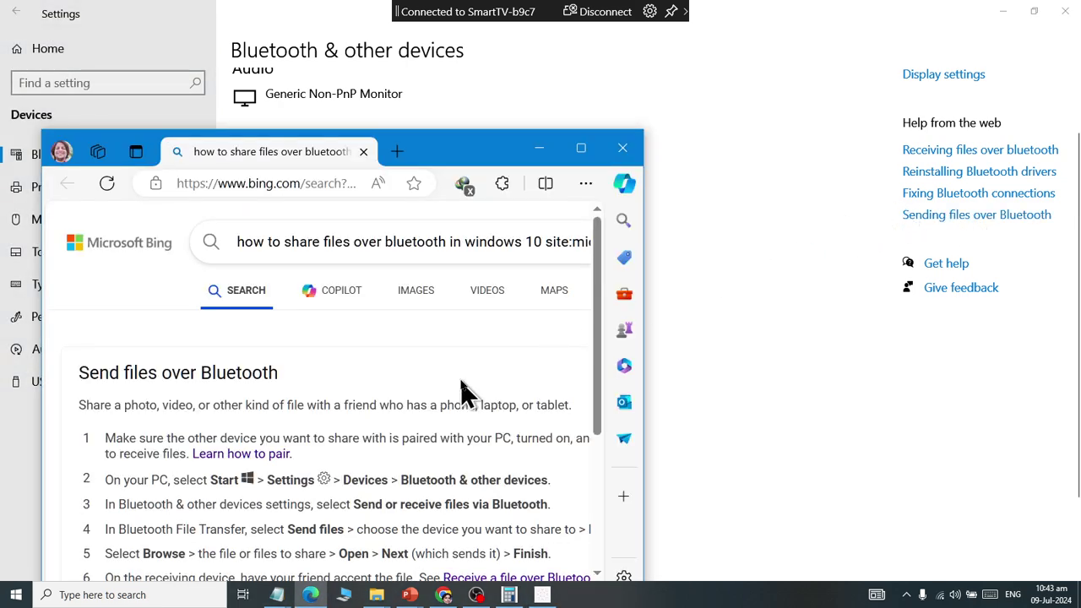
{"action": "scroll", "coordinate": [463, 393], "scroll_direction": "down", "scroll_amount": 1}
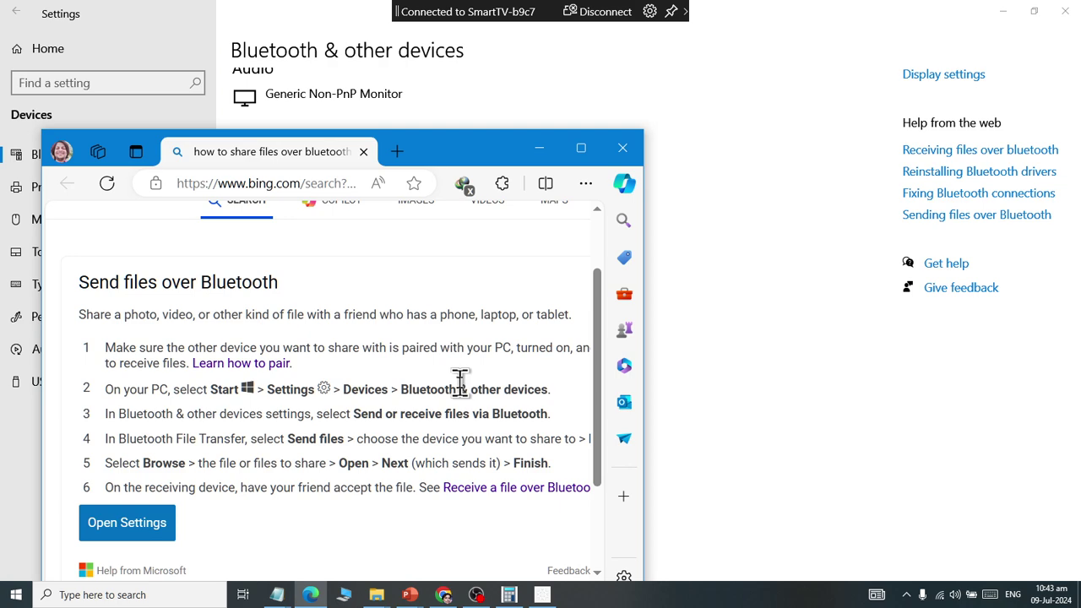
{"action": "left_click", "coordinate": [622, 149]}
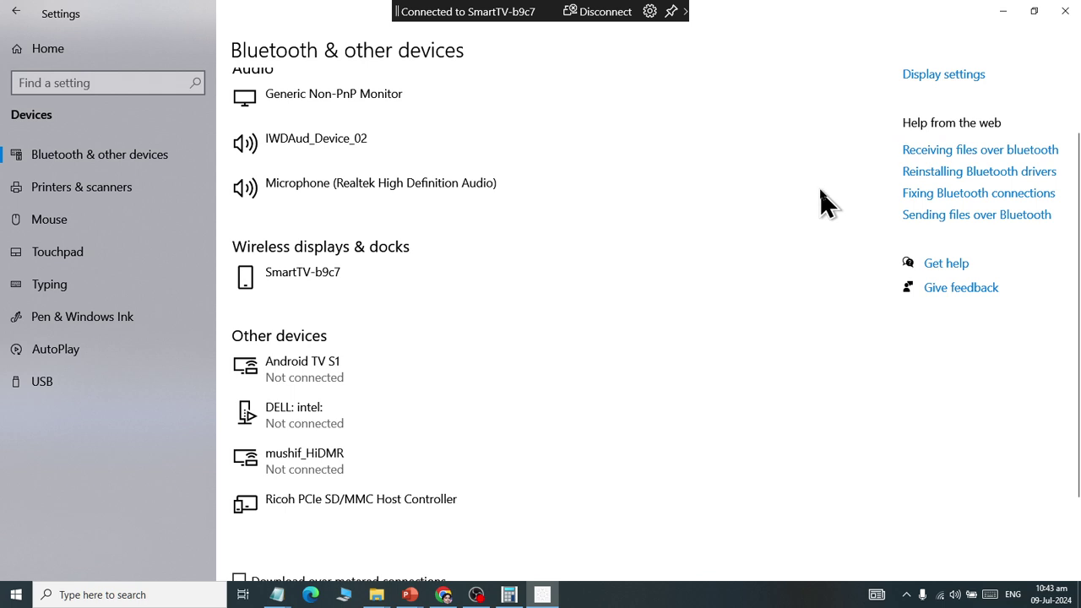
Step: Examine the Printers & scanners settings and the options offered for each installed printer, from Microsoft Print to PDF to Foxit PhantomPDF Printer
{"action": "left_click", "coordinate": [122, 206]}
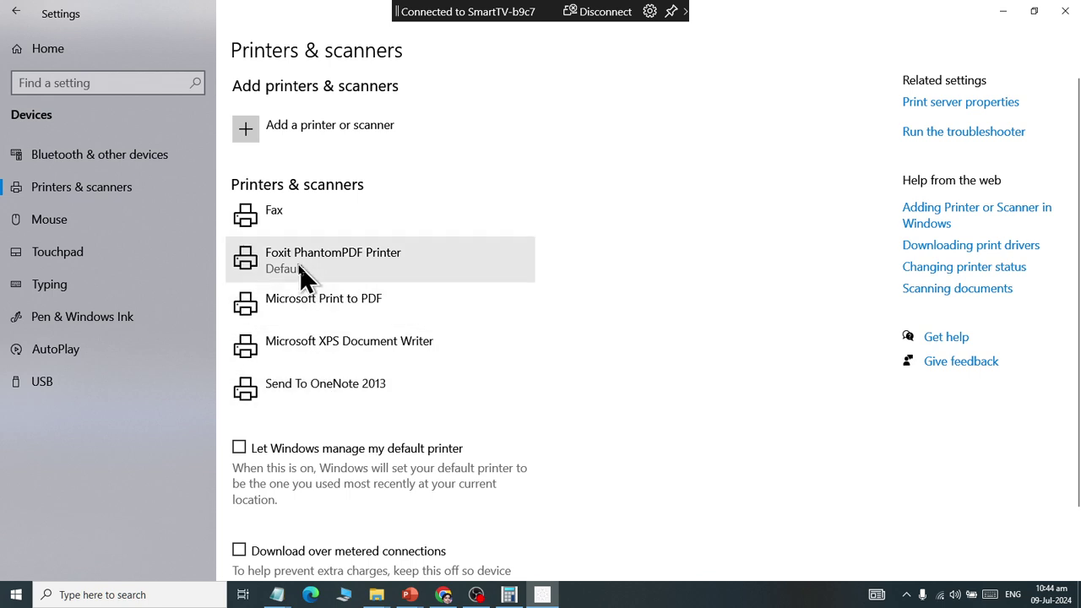
{"action": "left_click", "coordinate": [306, 314]}
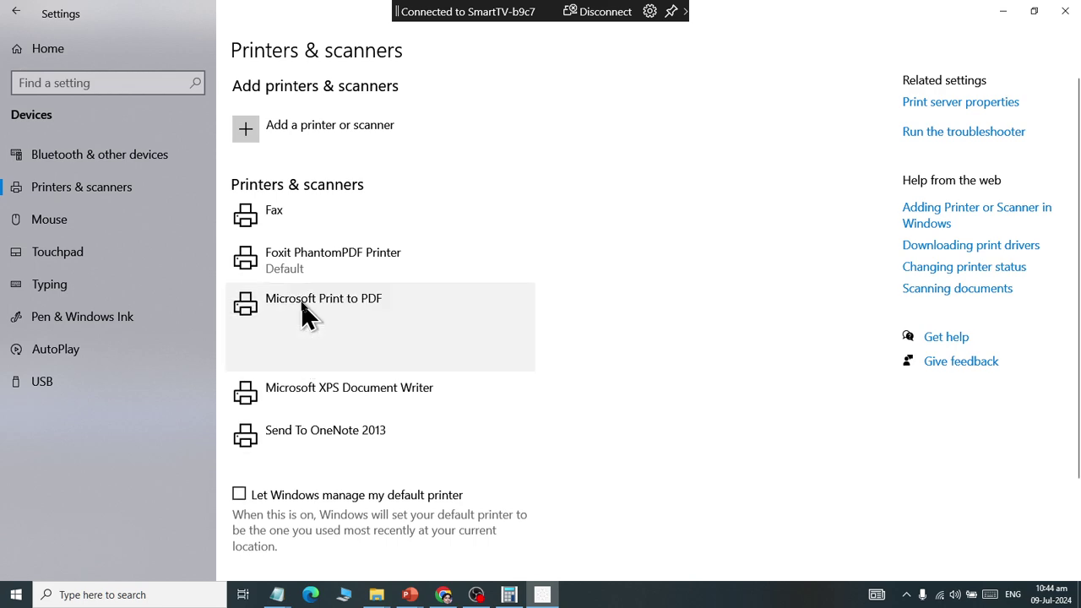
{"action": "left_click", "coordinate": [317, 385]}
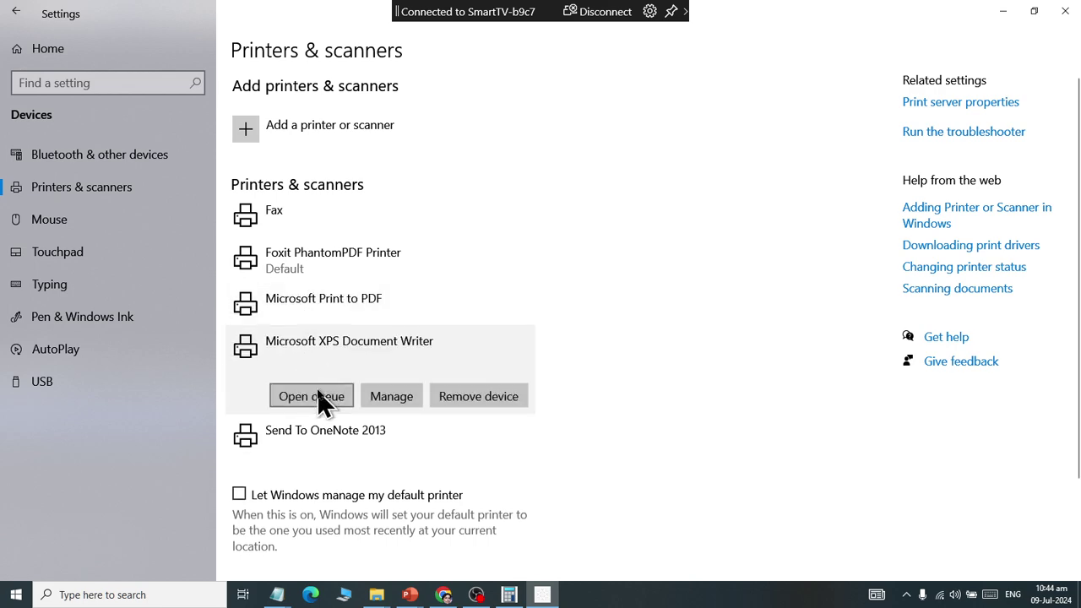
{"action": "left_click", "coordinate": [328, 435]}
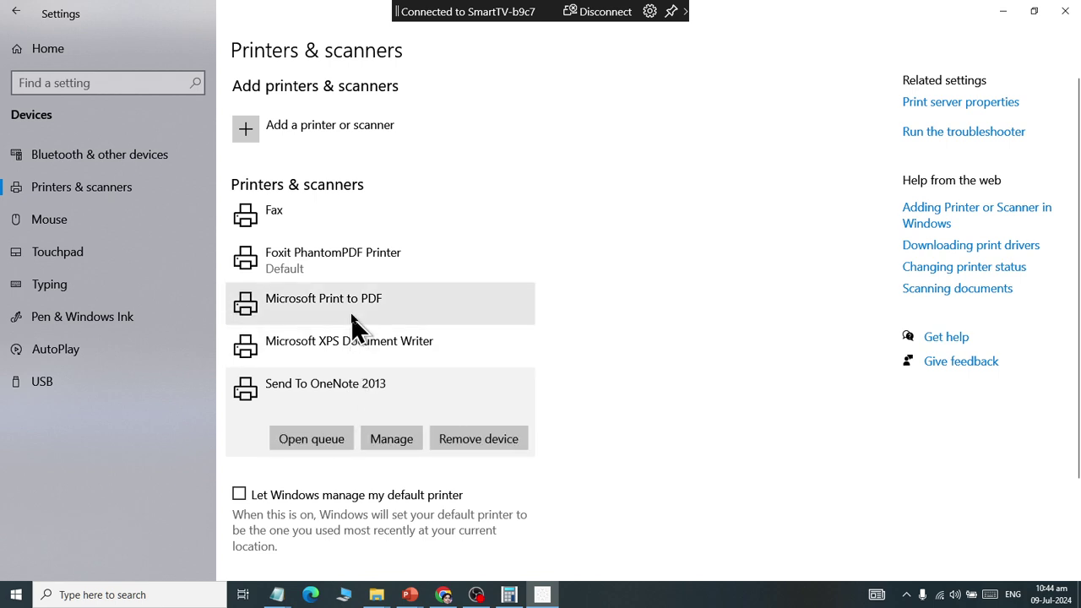
{"action": "left_click", "coordinate": [367, 272]}
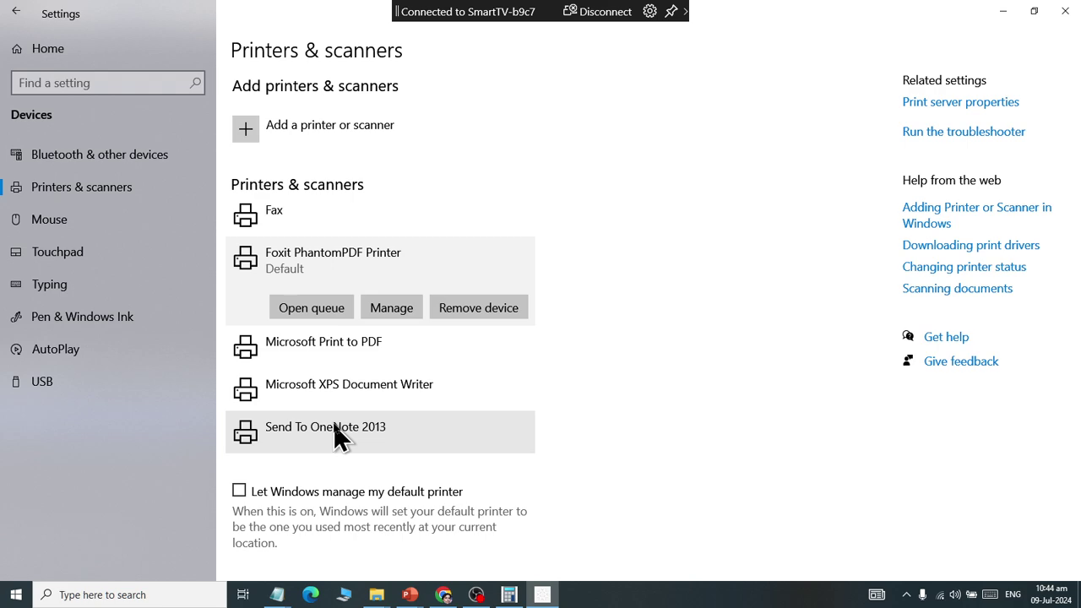
{"action": "scroll", "coordinate": [342, 397], "scroll_direction": "down", "scroll_amount": 3}
{"action": "scroll", "coordinate": [344, 398], "scroll_direction": "up", "scroll_amount": 3}
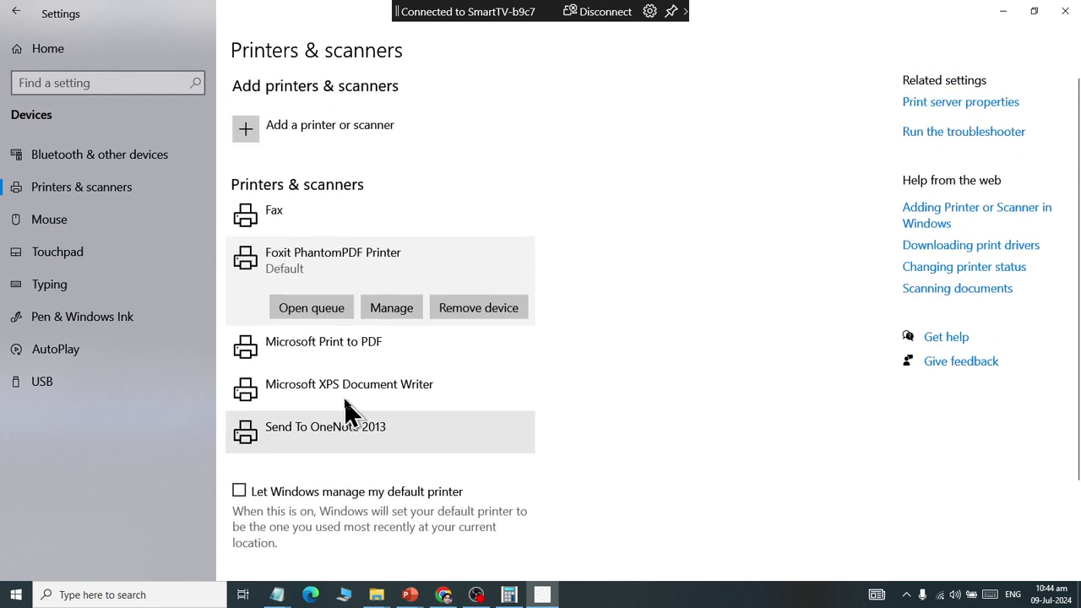
Step: In the Mouse settings, switch the primary button to Right and back to Left
{"action": "left_click", "coordinate": [101, 218]}
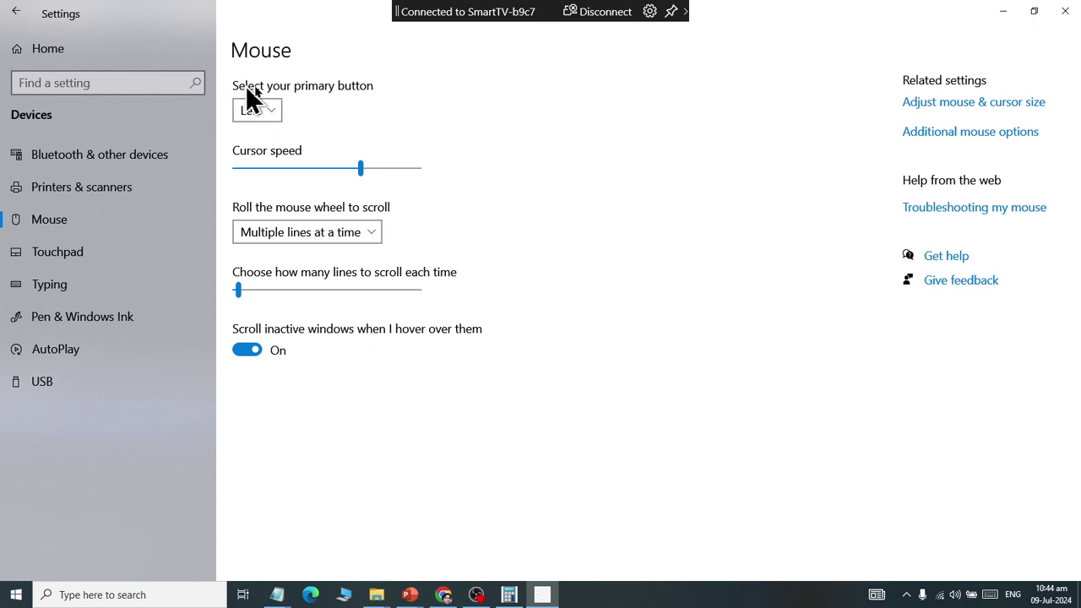
{"action": "left_click", "coordinate": [269, 115]}
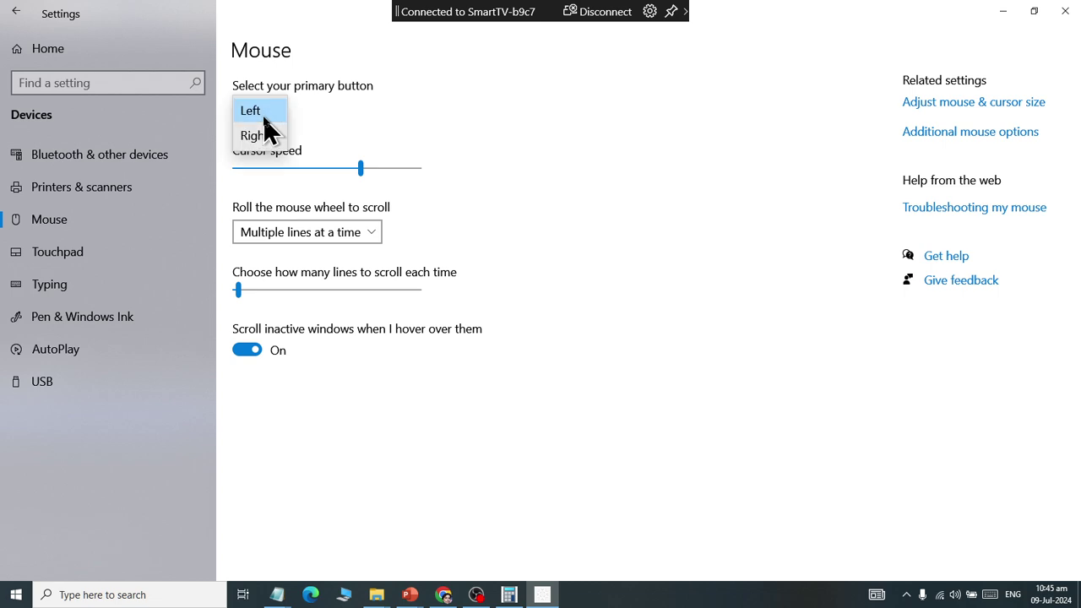
{"action": "left_click", "coordinate": [379, 125]}
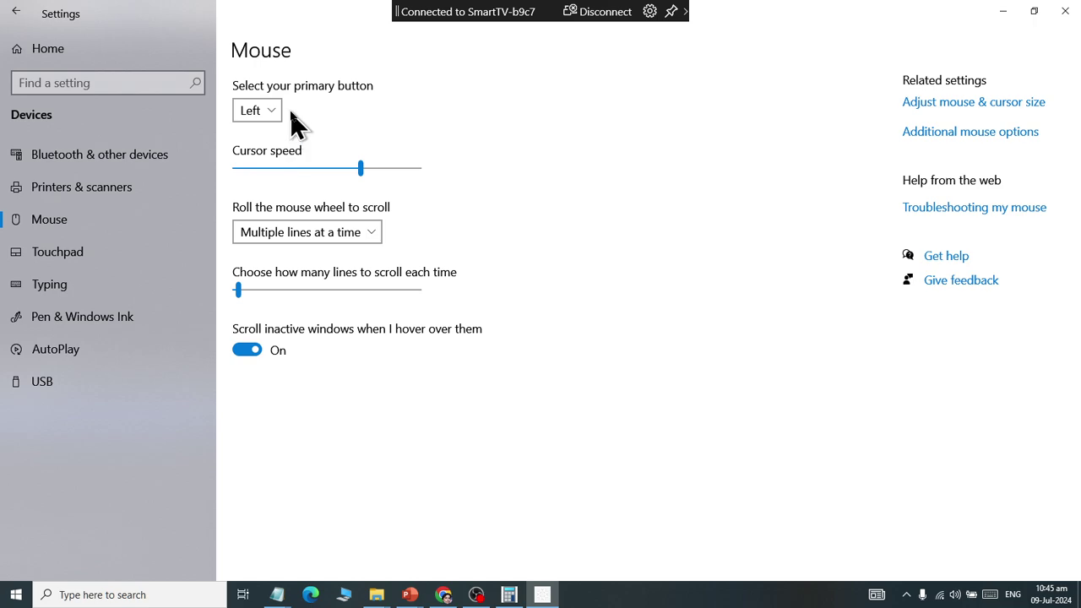
{"action": "left_click", "coordinate": [265, 122]}
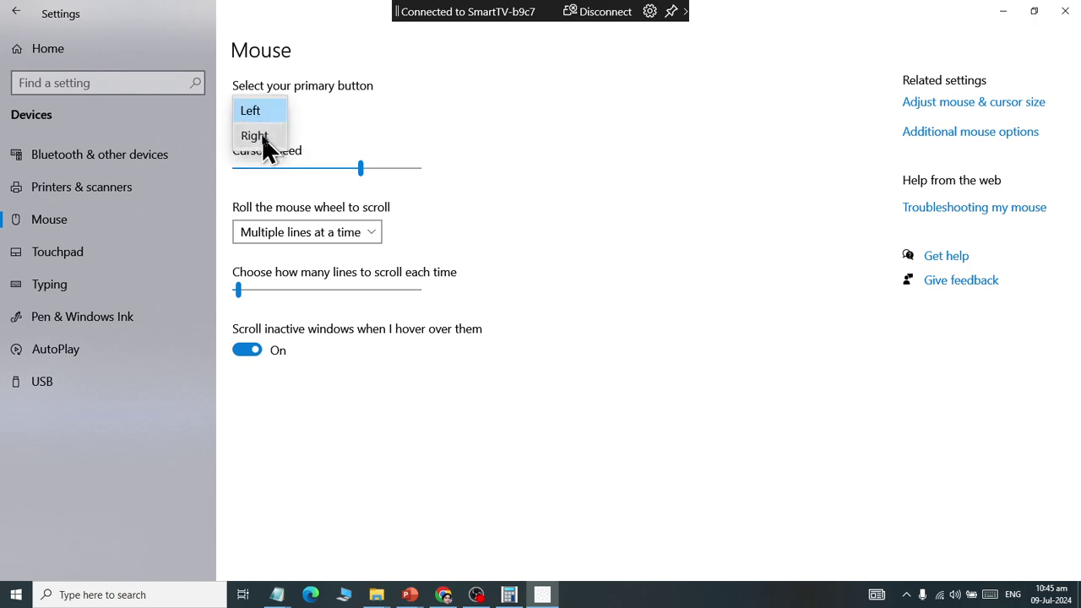
{"action": "left_click", "coordinate": [261, 135]}
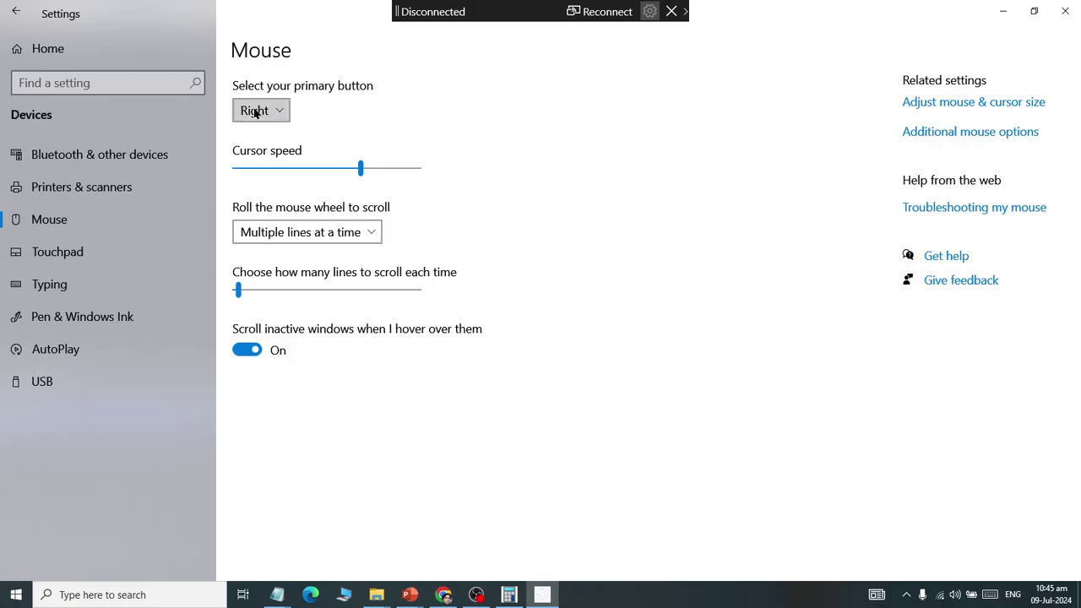
{"action": "left_click", "coordinate": [255, 112]}
{"action": "left_click", "coordinate": [265, 88]}
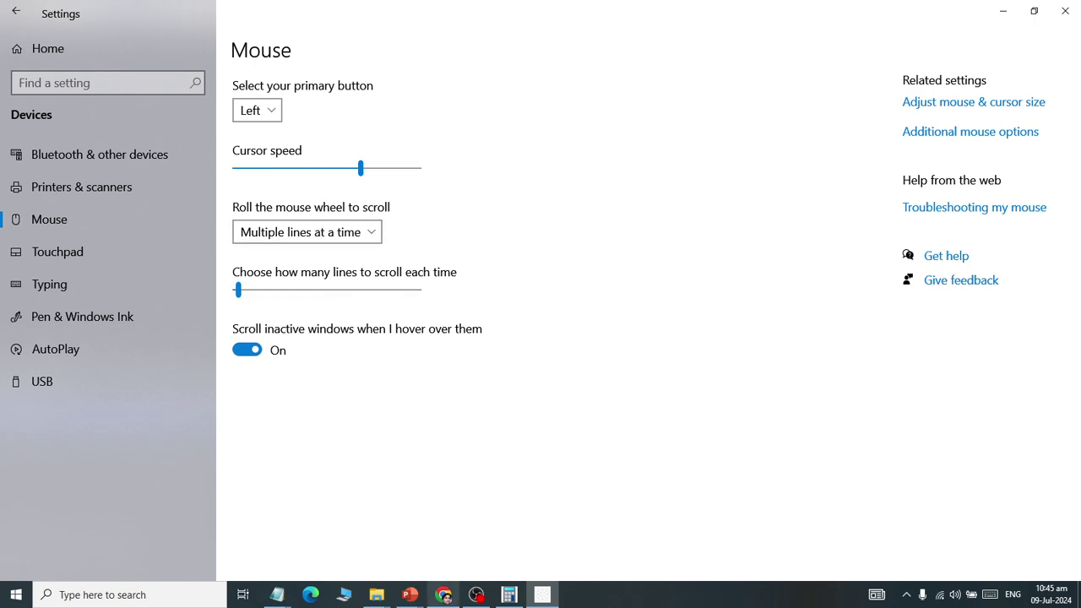
Step: Connect to the SmartTV-b9c7 wireless display from the System Display settings and close the Connect pane
{"action": "left_click", "coordinate": [4, 598]}
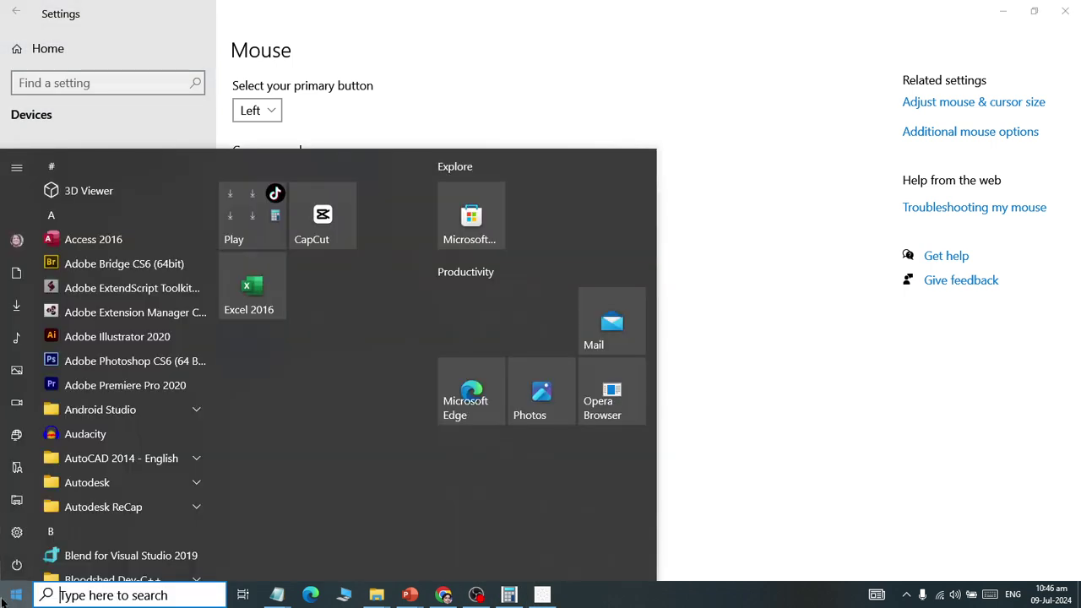
{"action": "left_click", "coordinate": [17, 530]}
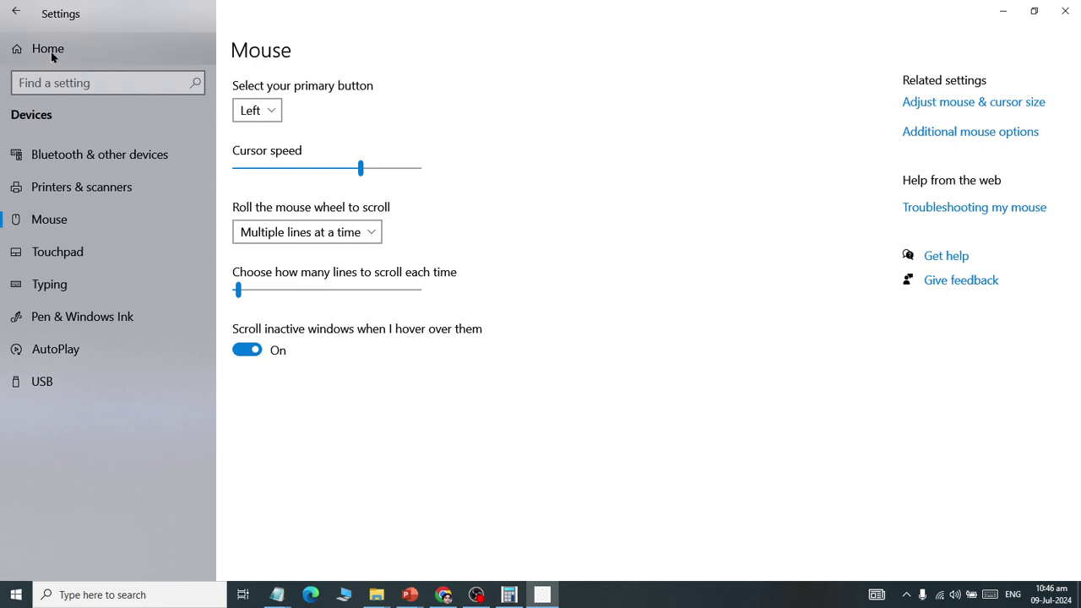
{"action": "left_click", "coordinate": [16, 11]}
{"action": "left_click", "coordinate": [133, 251]}
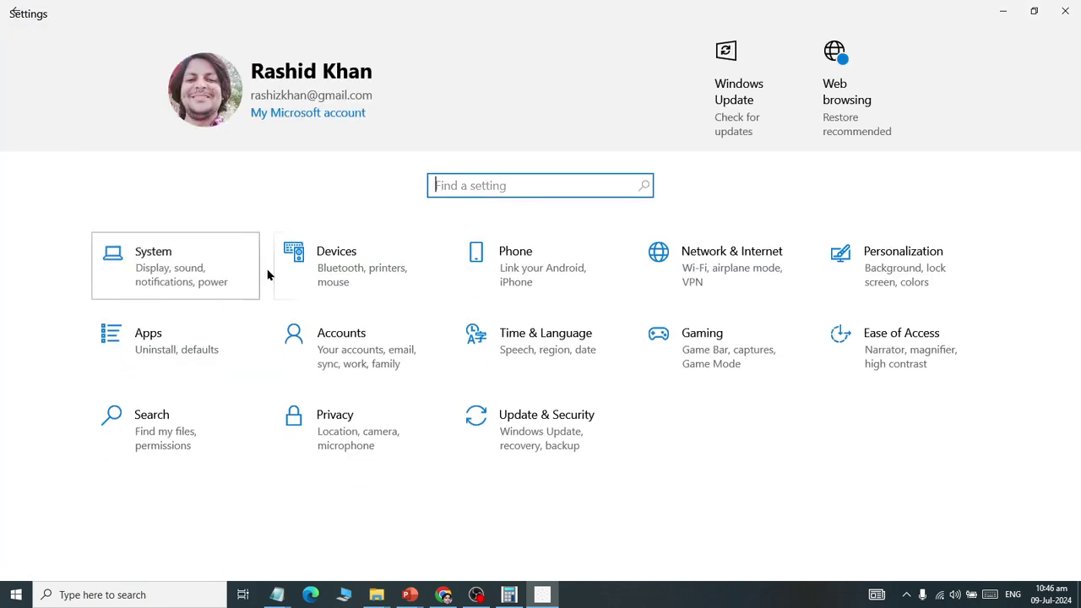
{"action": "scroll", "coordinate": [538, 332], "scroll_direction": "down", "scroll_amount": 5}
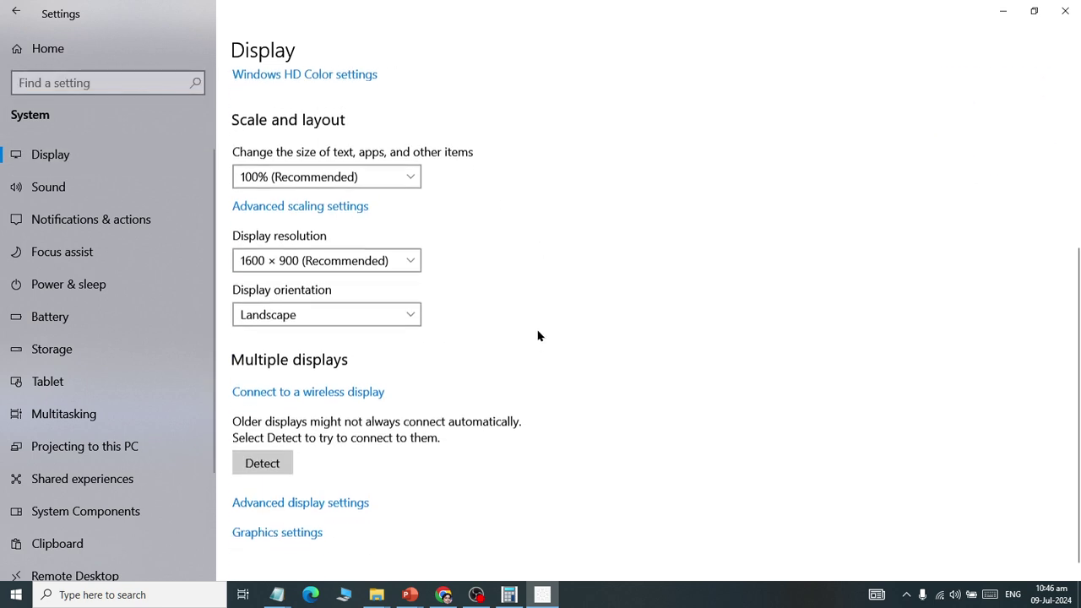
{"action": "left_click", "coordinate": [261, 379]}
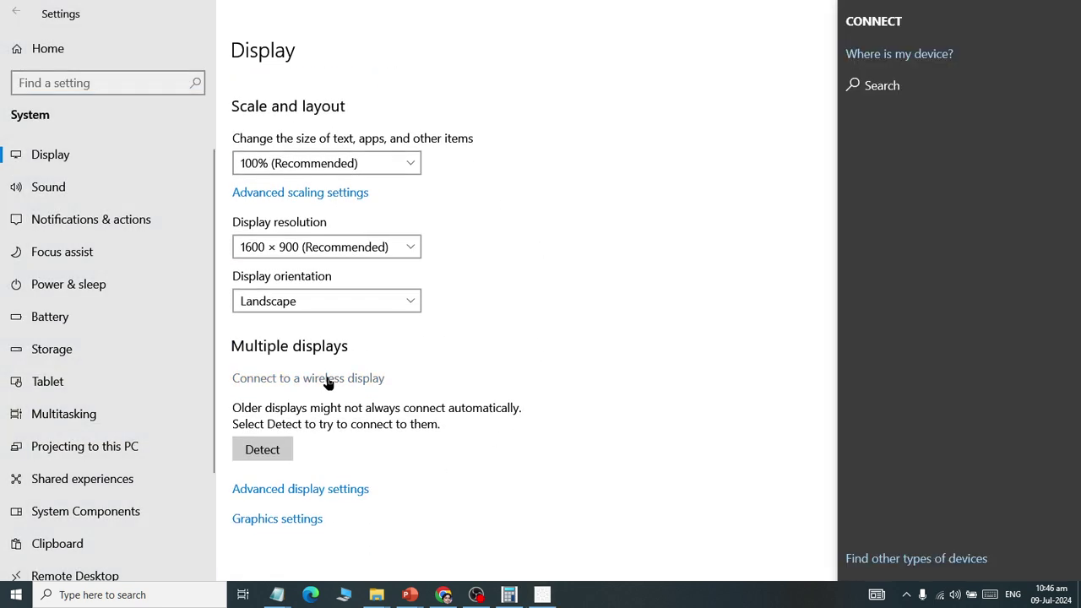
{"action": "left_click", "coordinate": [906, 169]}
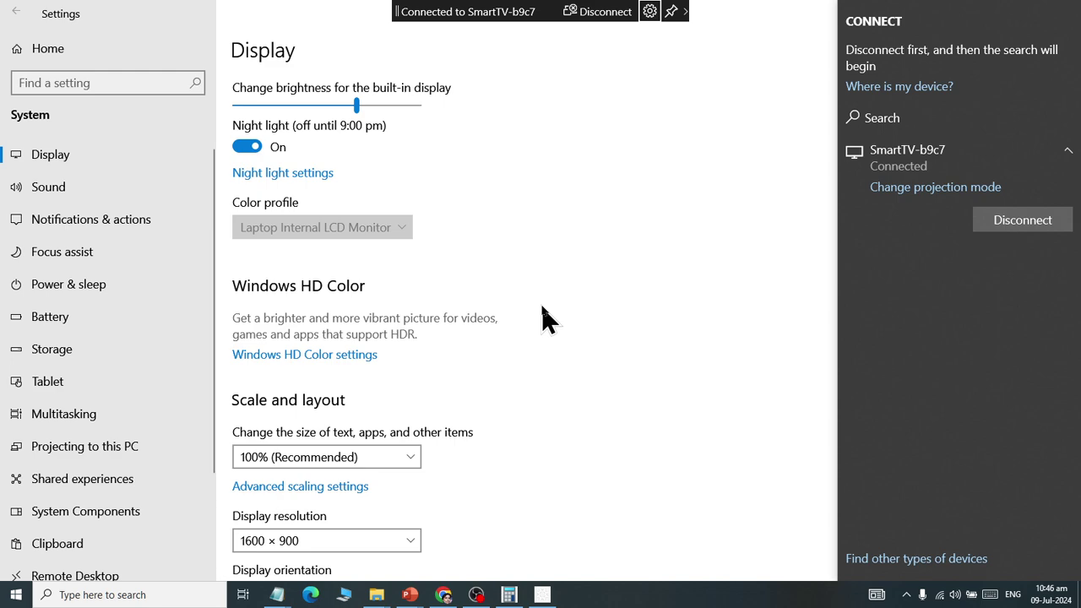
{"action": "left_click", "coordinate": [543, 308]}
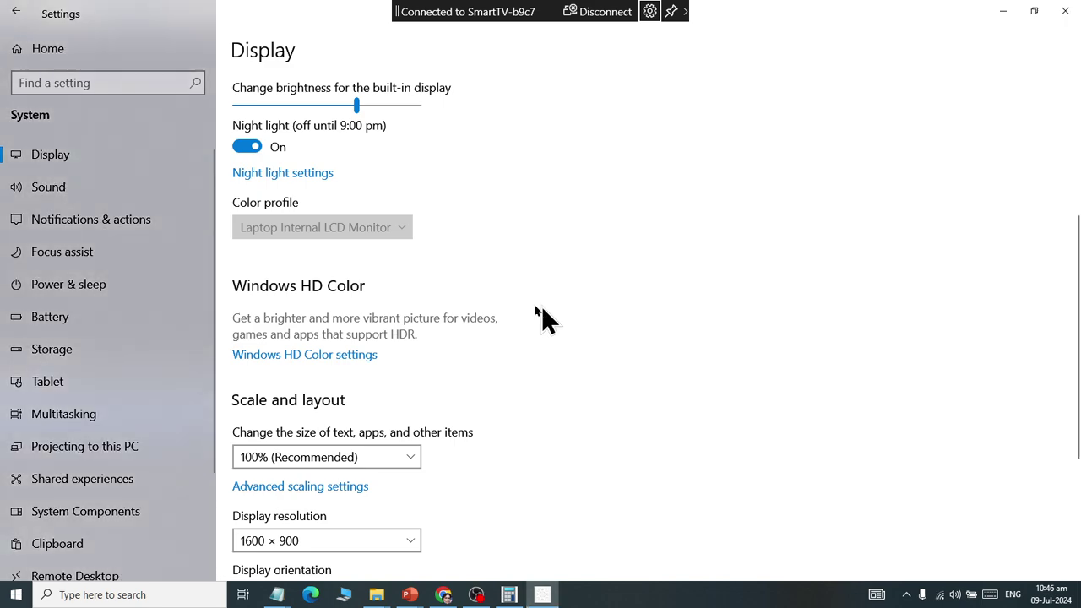
Step: Look over the System settings categories and return to the Devices settings
{"action": "left_click", "coordinate": [15, 12]}
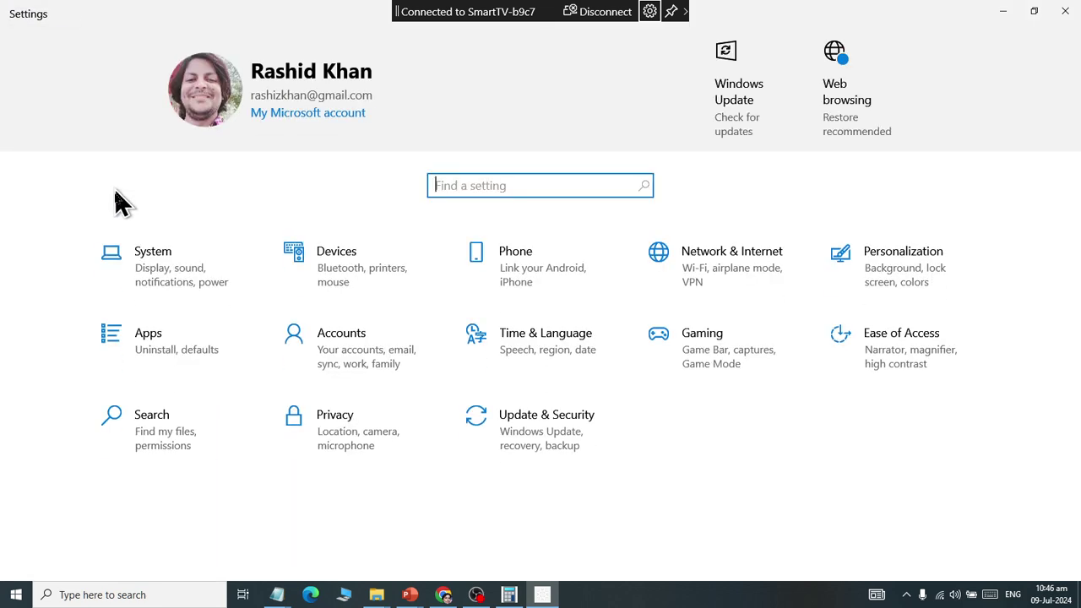
{"action": "left_click", "coordinate": [191, 271]}
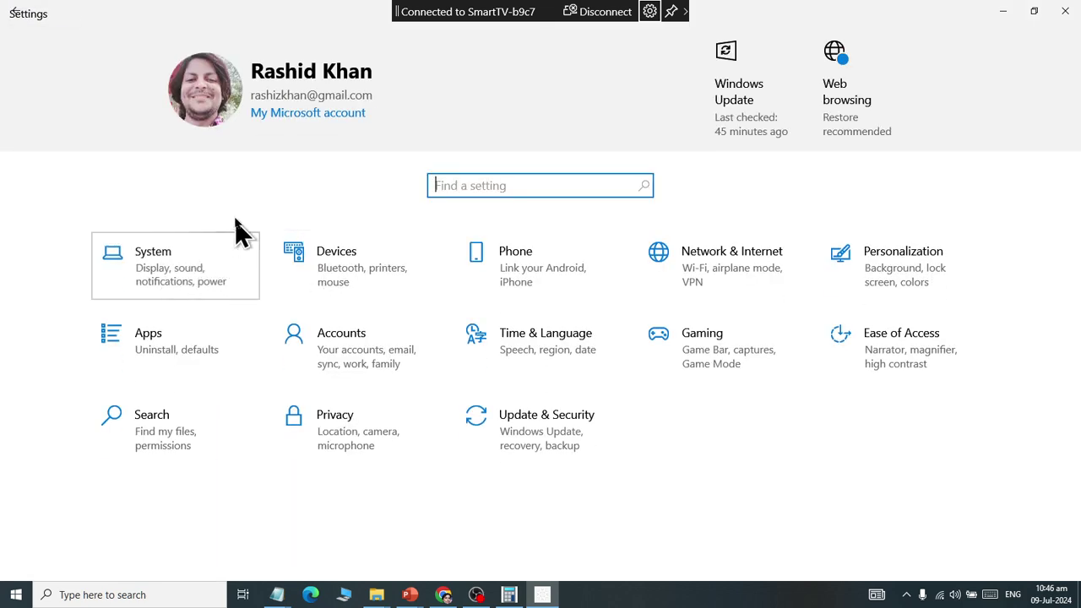
{"action": "scroll", "coordinate": [121, 389], "scroll_direction": "down", "scroll_amount": 3}
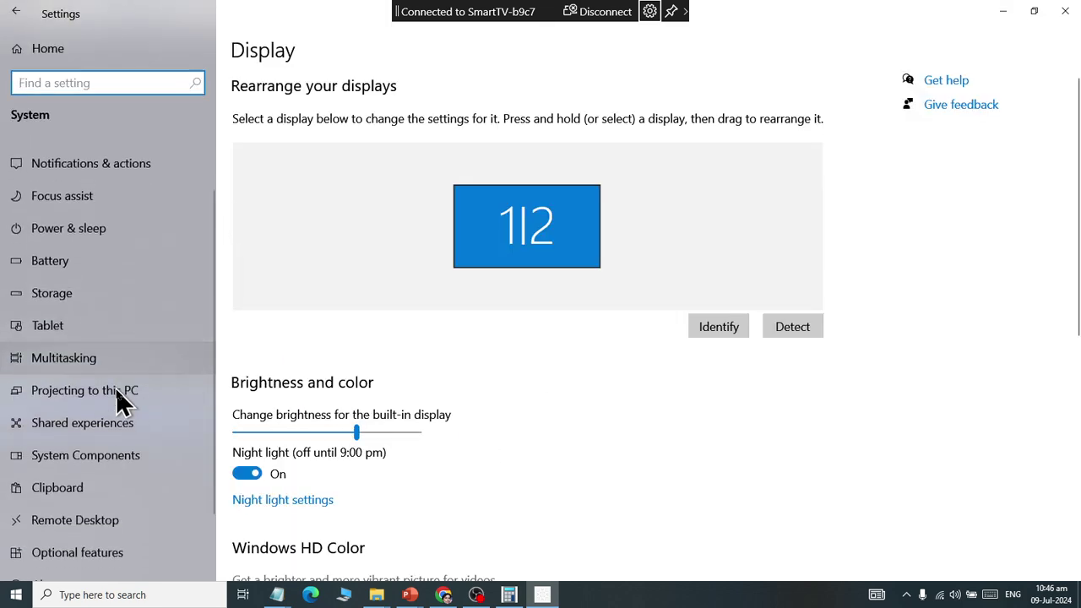
{"action": "scroll", "coordinate": [121, 415], "scroll_direction": "up", "scroll_amount": 3}
{"action": "left_click", "coordinate": [31, 10]}
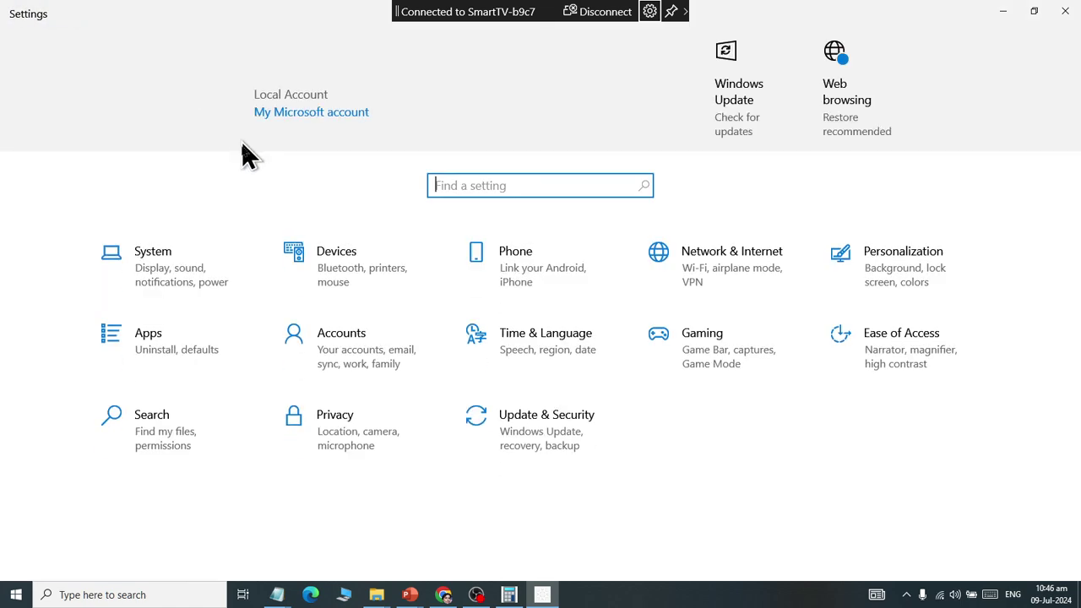
{"action": "left_click", "coordinate": [333, 261]}
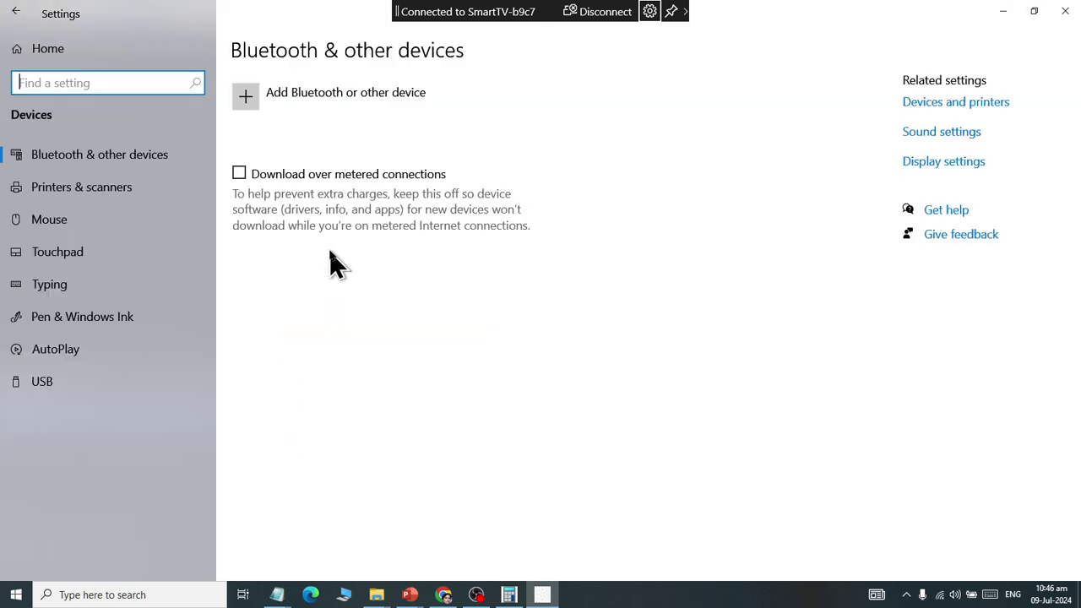
Step: In the Mouse settings, try slow and fastest cursor speeds and leave the speed at about three quarters of its range
{"action": "left_click", "coordinate": [137, 230]}
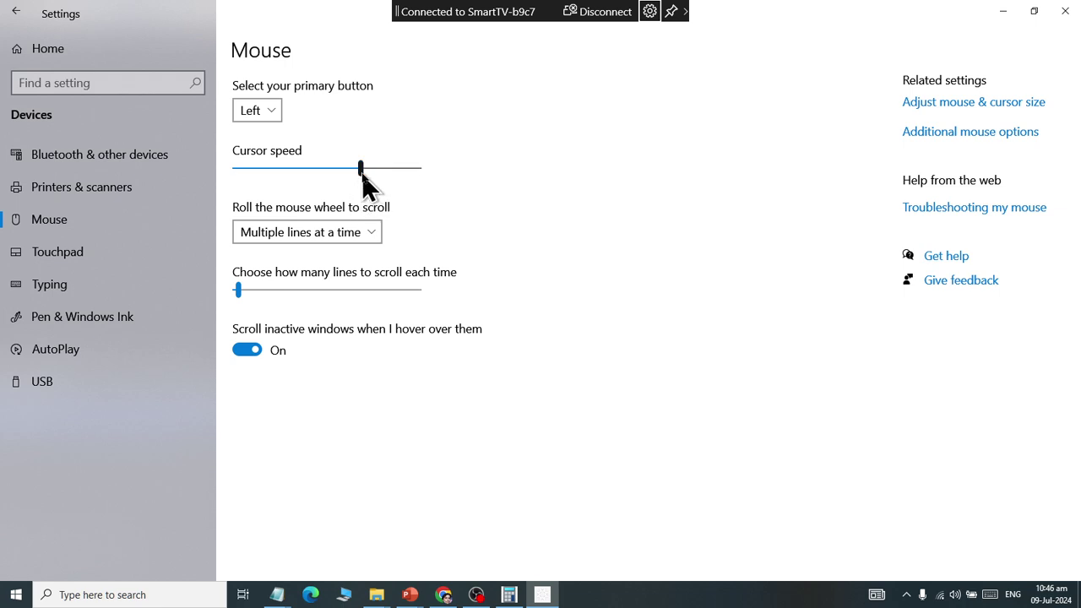
{"action": "left_click_drag", "start_coordinate": [362, 173], "coordinate": [242, 169]}
{"action": "left_click", "coordinate": [244, 169]}
{"action": "left_click", "coordinate": [351, 171]}
{"action": "left_click", "coordinate": [420, 176]}
{"action": "left_click", "coordinate": [385, 168]}
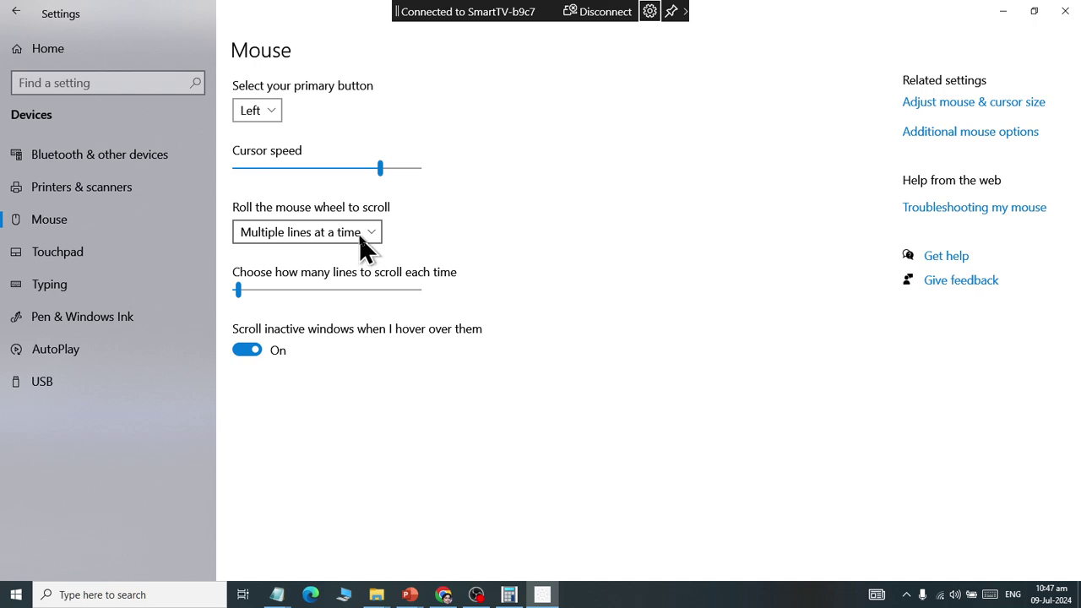
Step: Open the Documents folder in File Explorer and scroll through its files to try multi-line wheel scrolling
{"action": "left_click", "coordinate": [16, 595]}
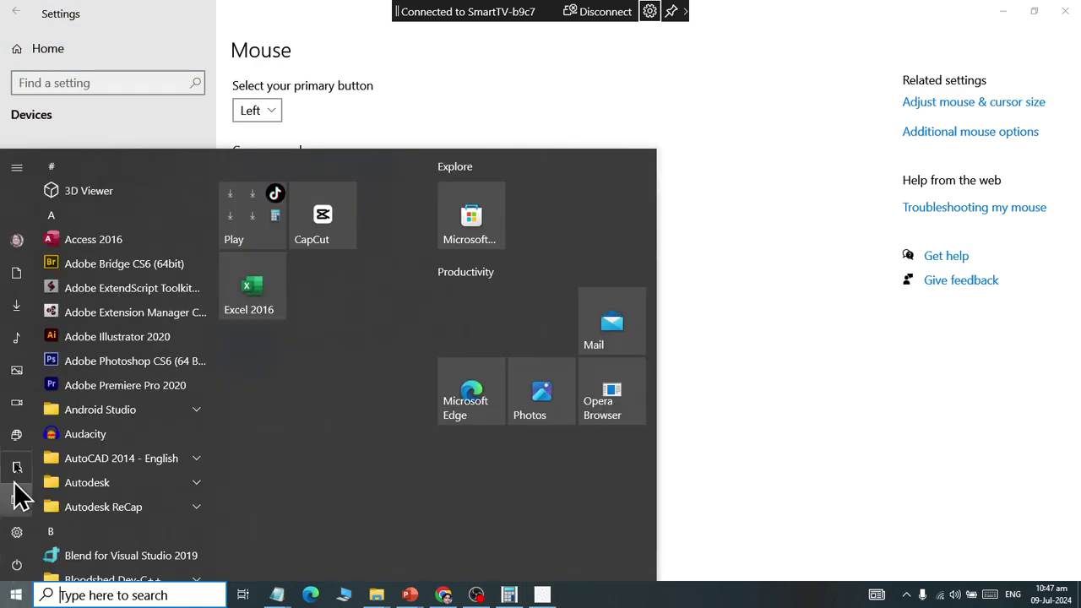
{"action": "left_click", "coordinate": [24, 279]}
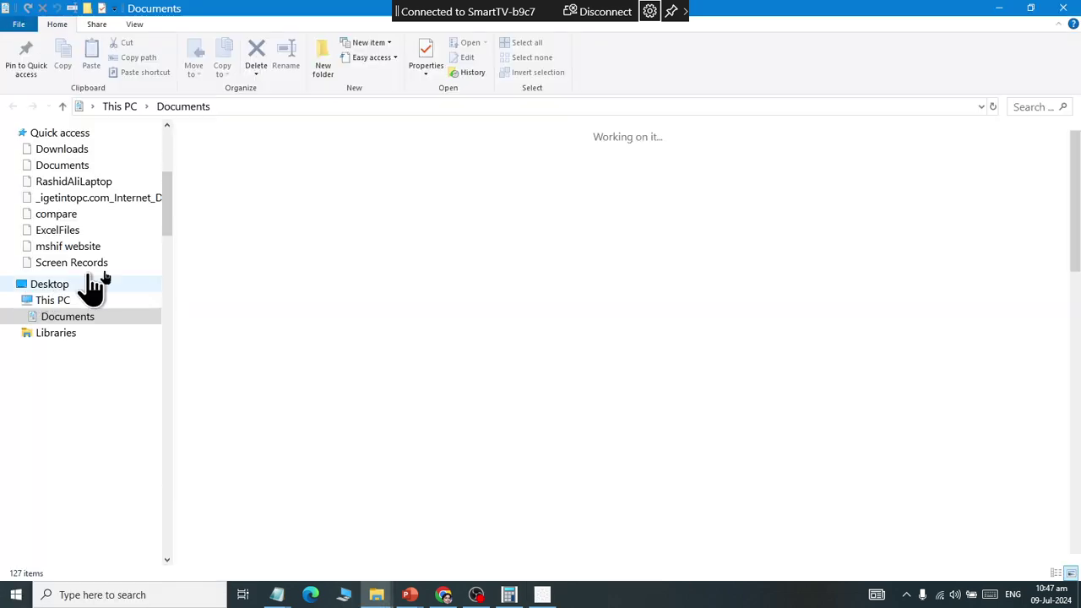
{"action": "mouse_move", "coordinate": [1075, 220]}
{"action": "left_mouse_down"}
{"action": "mouse_move", "coordinate": [1075, 519]}
{"action": "mouse_move", "coordinate": [1071, 78]}
{"action": "left_mouse_up"}
{"action": "left_click", "coordinate": [220, 186]}
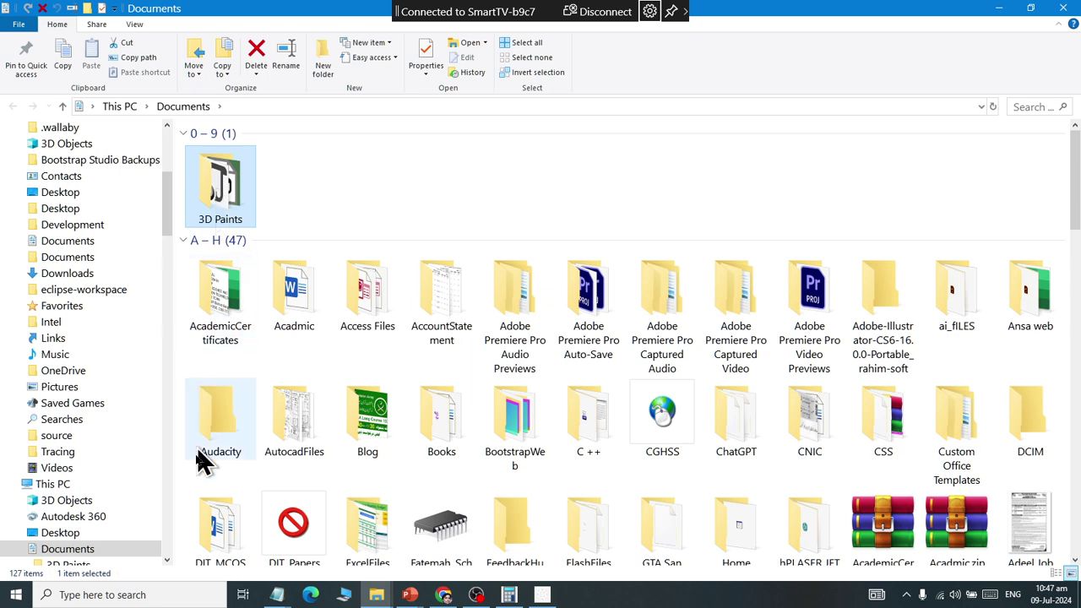
{"action": "left_click", "coordinate": [213, 558]}
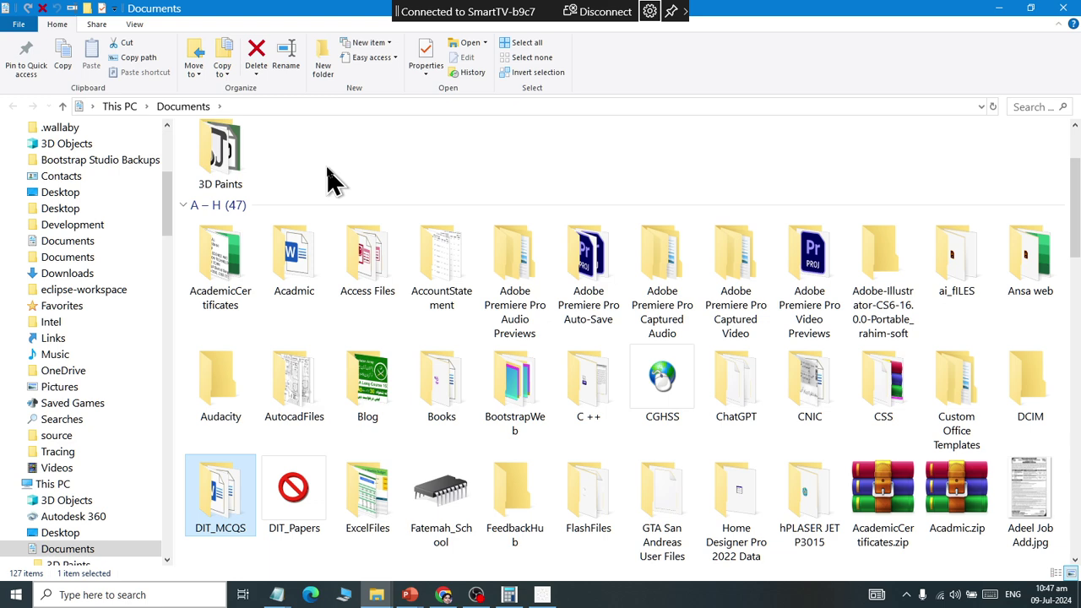
{"action": "scroll", "coordinate": [333, 179], "scroll_direction": "down", "scroll_amount": 3}
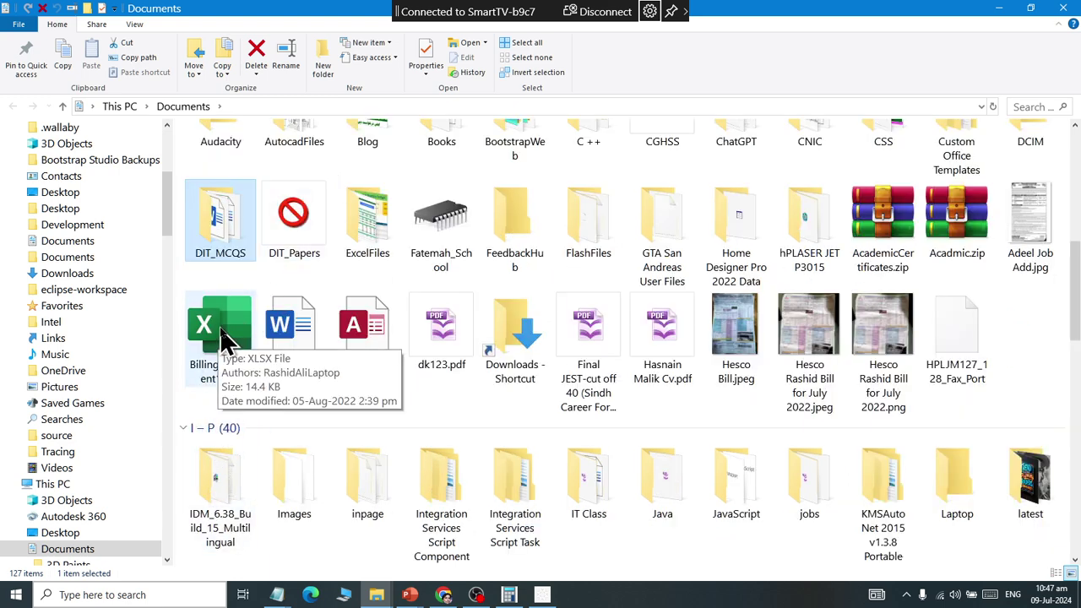
Step: Switch back to the Mouse settings and set the mouse wheel to scroll One screen at a time
{"action": "key", "text": "alt+Tab"}
{"action": "left_click", "coordinate": [274, 235]}
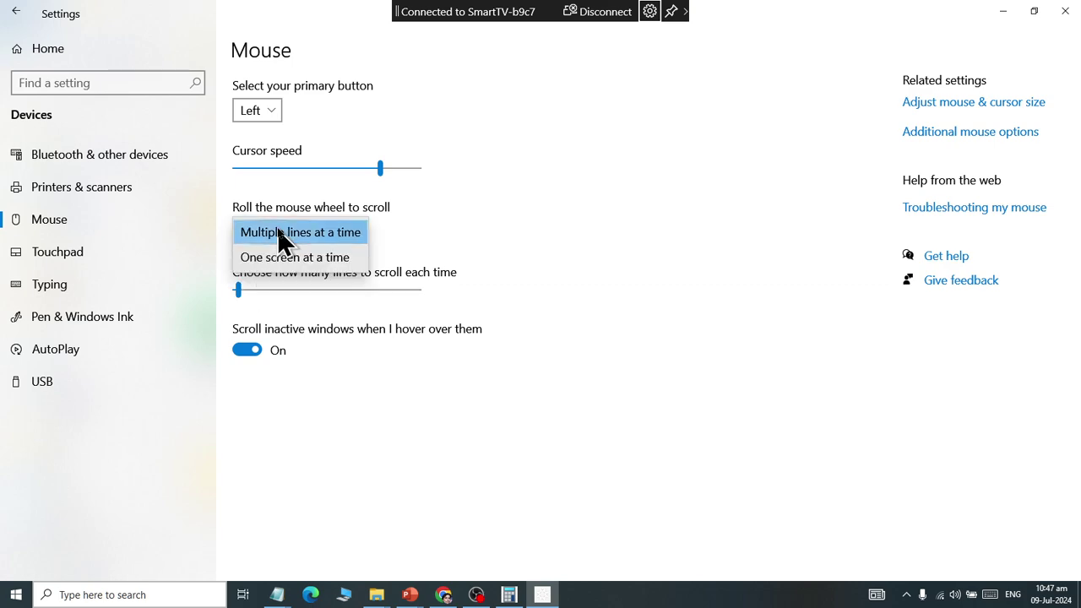
{"action": "left_click", "coordinate": [279, 261]}
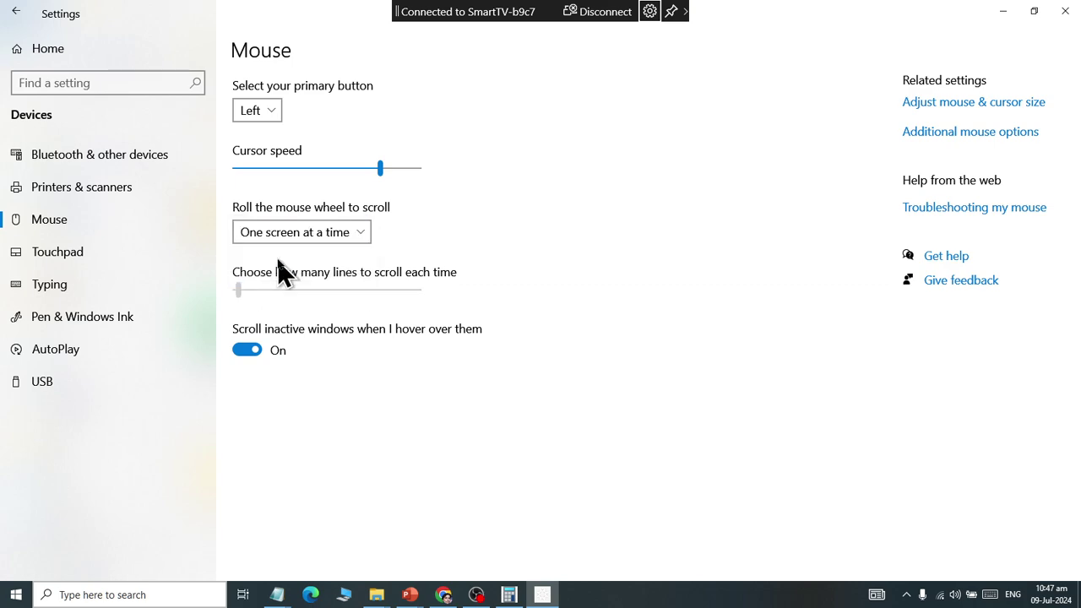
Step: Return to the Documents folder and scroll down and up through the files to test screen-by-screen scrolling
{"action": "key", "text": "alt+Tab"}
{"action": "scroll", "coordinate": [278, 241], "scroll_direction": "up", "scroll_amount": 3}
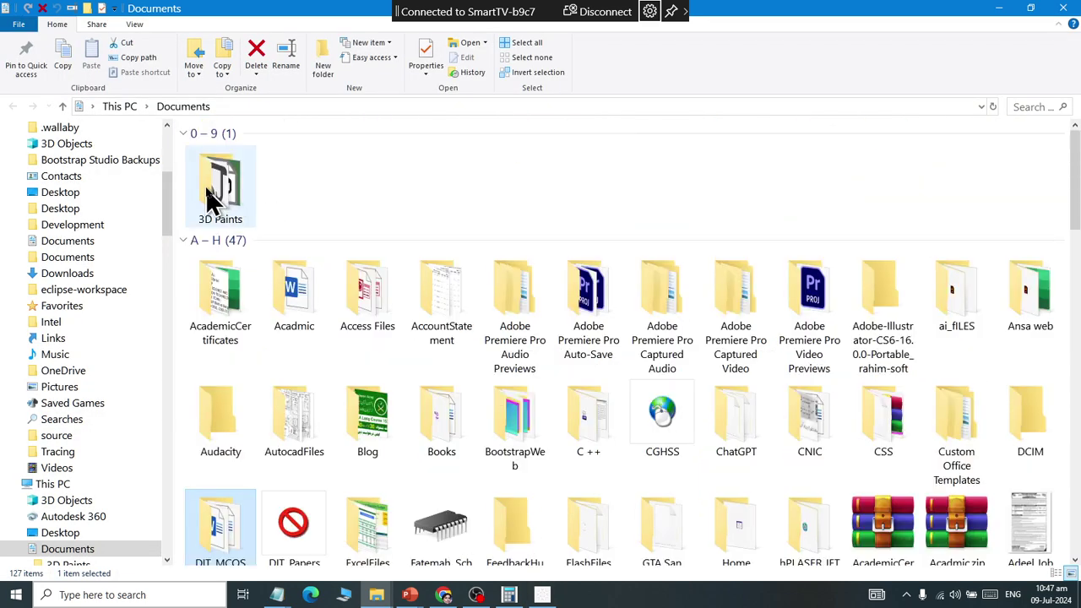
{"action": "scroll", "coordinate": [211, 195], "scroll_direction": "down", "scroll_amount": 1}
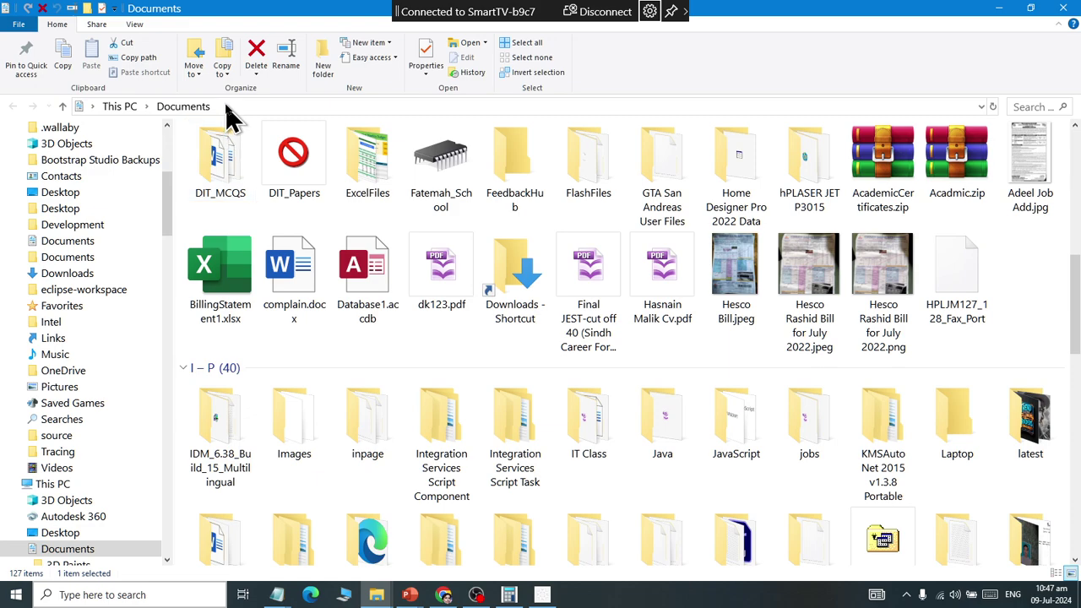
{"action": "scroll", "coordinate": [239, 241], "scroll_direction": "up", "scroll_amount": 1}
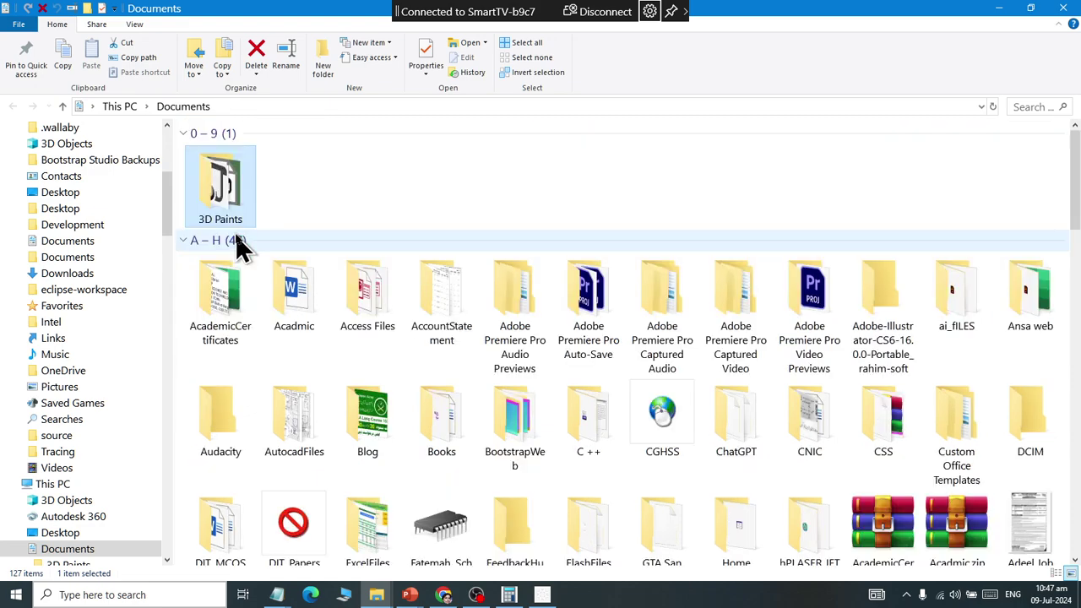
{"action": "scroll", "coordinate": [239, 245], "scroll_direction": "down", "scroll_amount": 1}
{"action": "scroll", "coordinate": [239, 245], "scroll_direction": "down", "scroll_amount": 1}
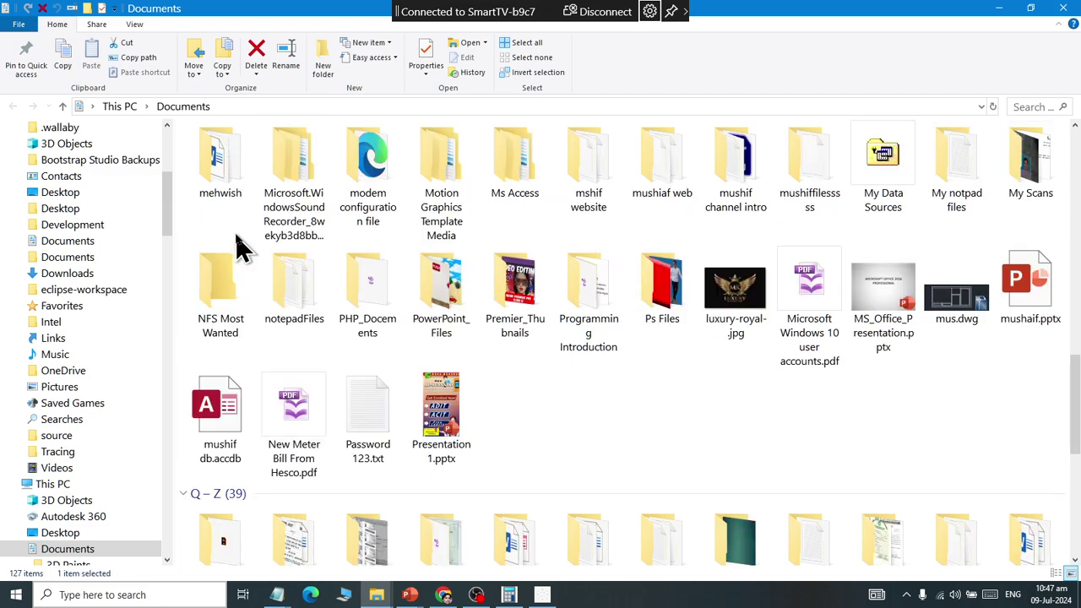
{"action": "scroll", "coordinate": [239, 245], "scroll_direction": "down", "scroll_amount": 1}
{"action": "scroll", "coordinate": [239, 245], "scroll_direction": "up", "scroll_amount": 3}
Step: In the Mouse settings, set the wheel to scroll Multiple lines at a time, keeping the lines-per-scroll slider at its lowest end
{"action": "key", "text": "alt+Tab"}
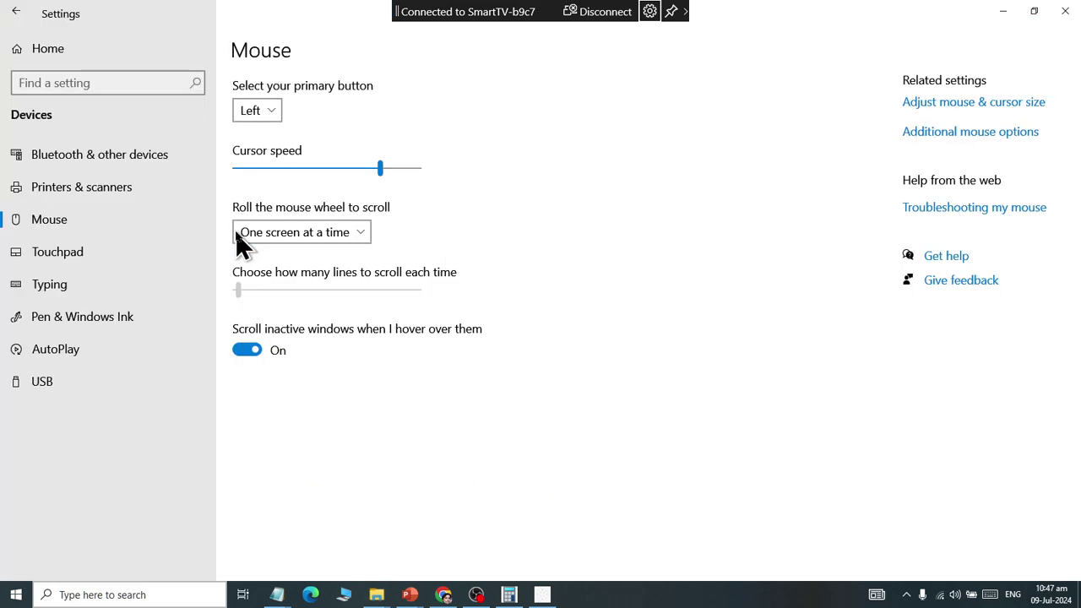
{"action": "left_click", "coordinate": [288, 241]}
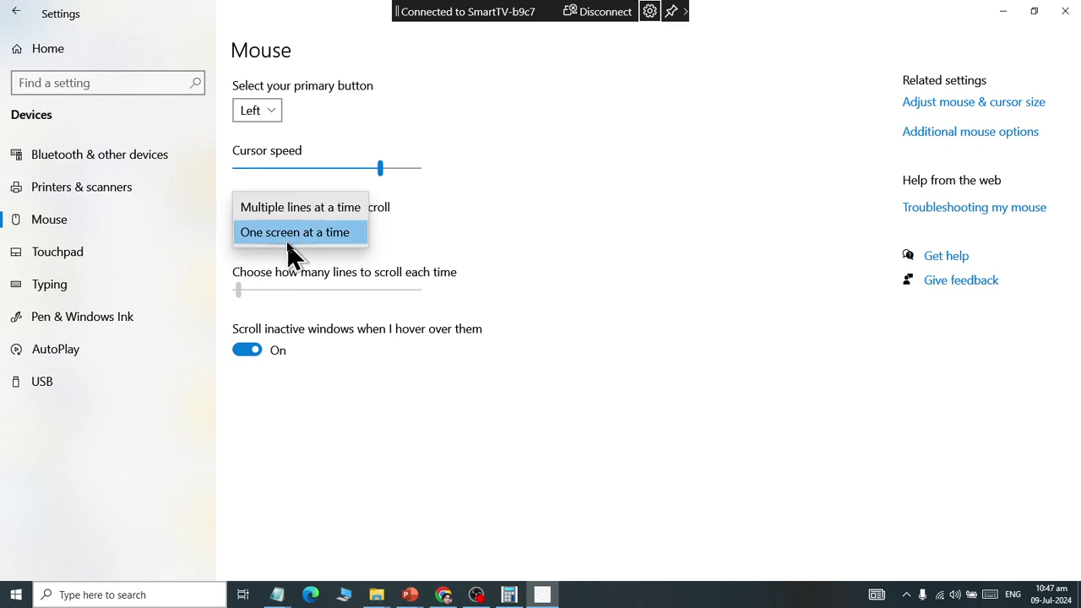
{"action": "left_click", "coordinate": [282, 210]}
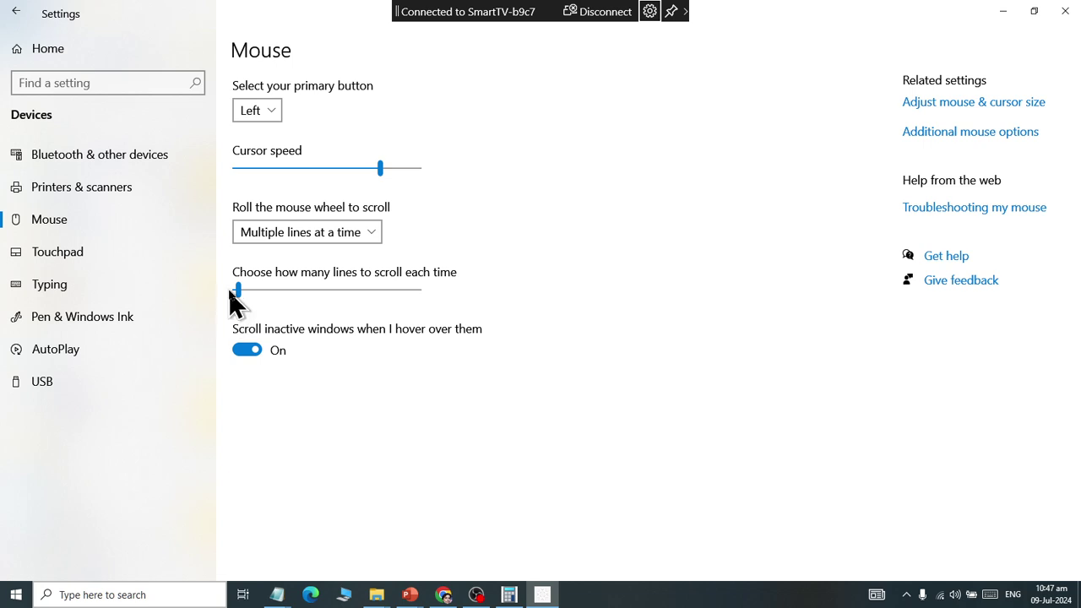
{"action": "mouse_move", "coordinate": [239, 291]}
{"action": "left_mouse_down"}
{"action": "mouse_move", "coordinate": [379, 296]}
{"action": "mouse_move", "coordinate": [256, 295]}
{"action": "mouse_move", "coordinate": [239, 306]}
{"action": "left_mouse_up"}
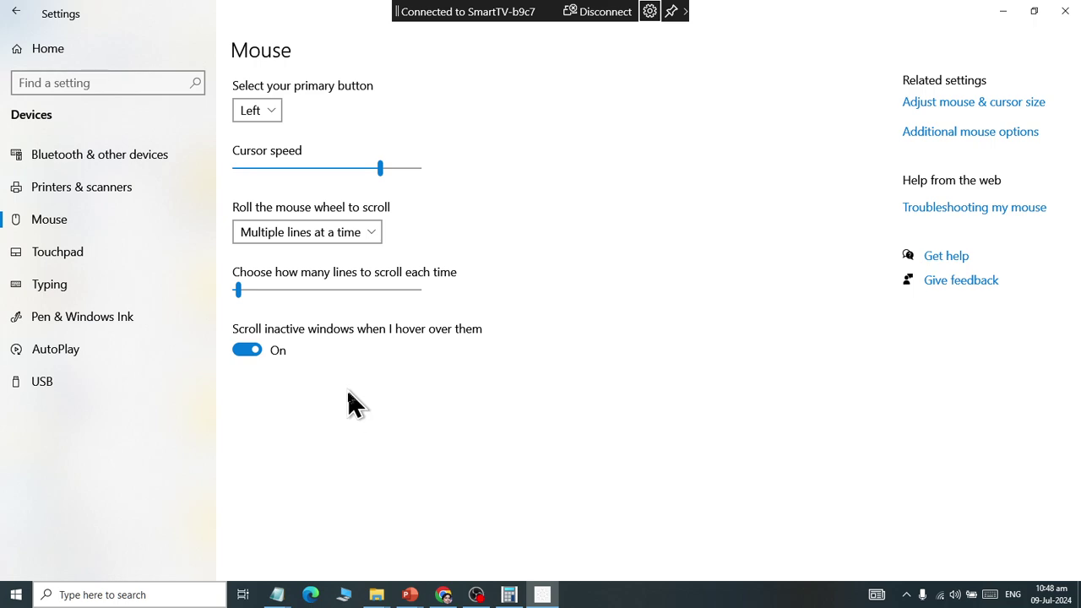
Step: Restore the Settings window to a smaller size and place it over part of the Documents window, leaving the file list accessible
{"action": "double_click", "coordinate": [225, 12]}
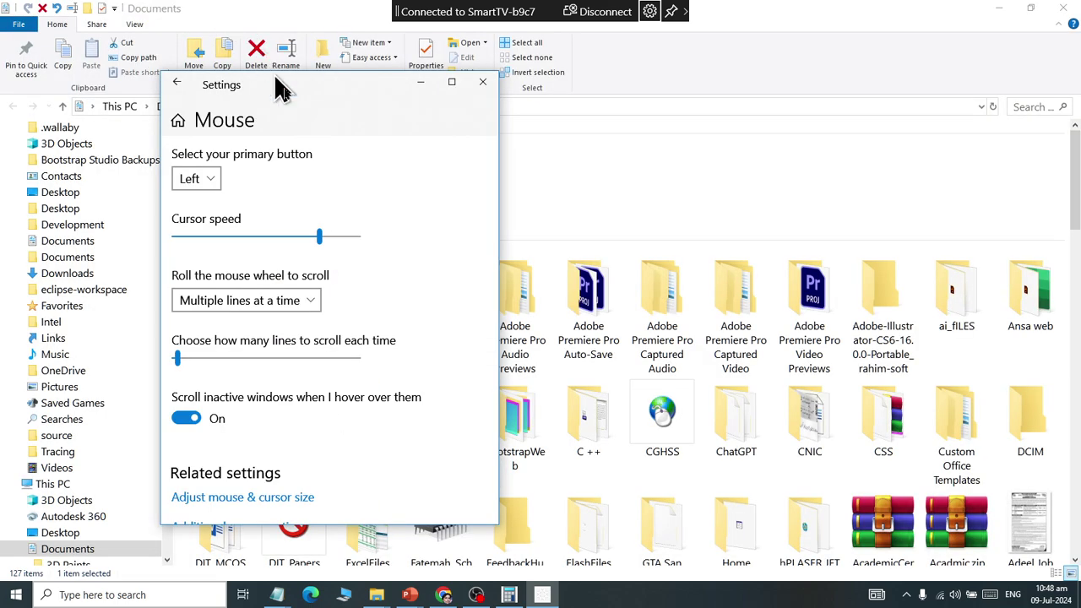
{"action": "left_click_drag", "start_coordinate": [297, 96], "coordinate": [859, 23]}
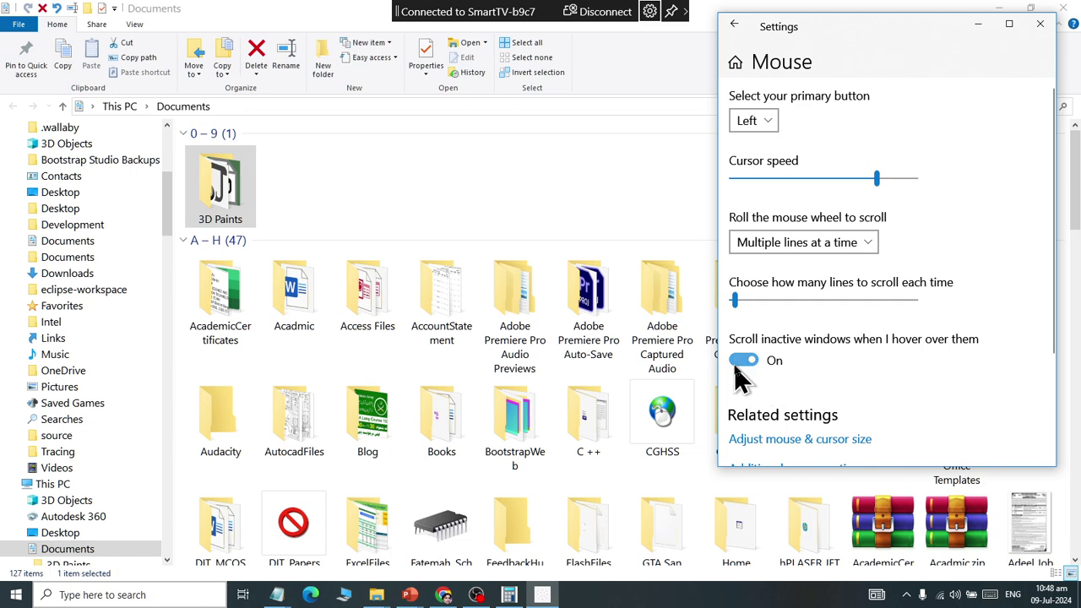
{"action": "scroll", "coordinate": [927, 217], "scroll_direction": "down", "scroll_amount": 3}
{"action": "scroll", "coordinate": [926, 212], "scroll_direction": "up", "scroll_amount": 3}
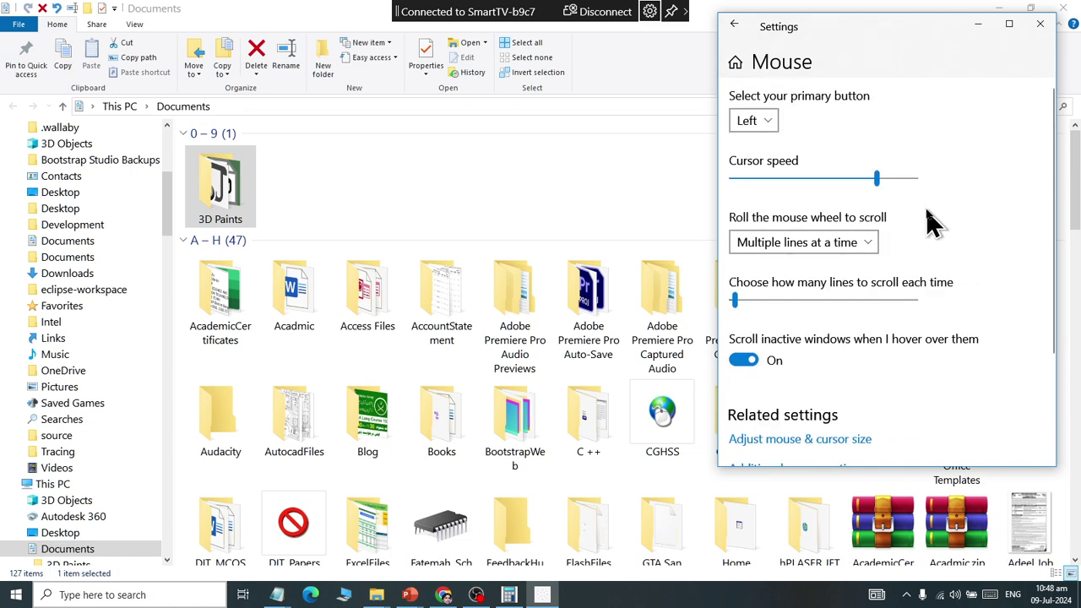
{"action": "scroll", "coordinate": [929, 221], "scroll_direction": "down", "scroll_amount": 4}
{"action": "scroll", "coordinate": [929, 221], "scroll_direction": "up", "scroll_amount": 4}
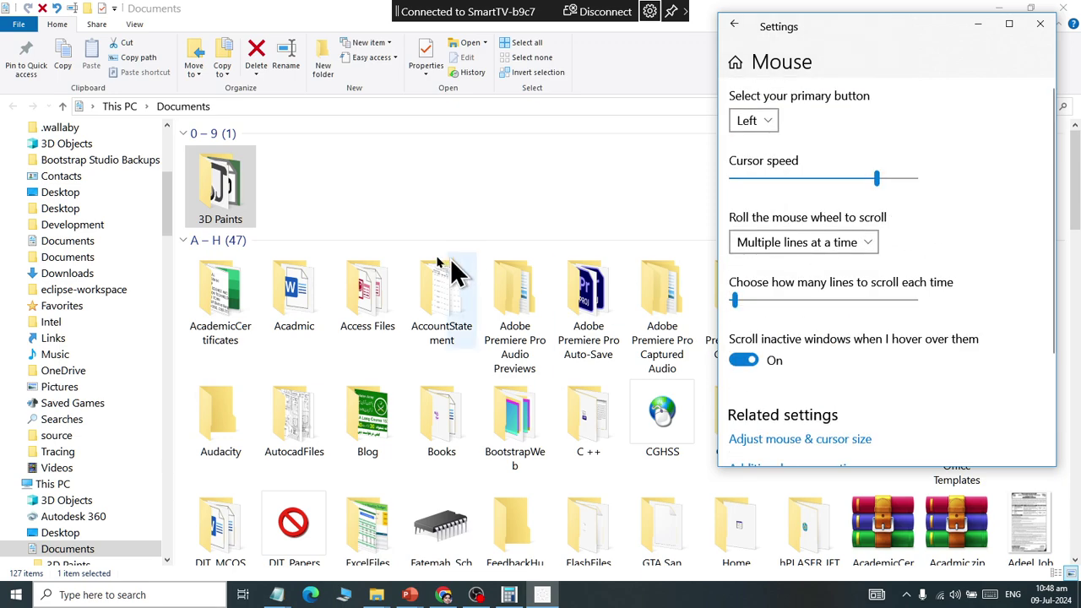
Step: Test inactive-window scrolling on the Documents file list and folder tree while Settings stays the active window
{"action": "scroll", "coordinate": [363, 278], "scroll_direction": "down", "scroll_amount": 10}
{"action": "scroll", "coordinate": [351, 279], "scroll_direction": "up", "scroll_amount": 10}
{"action": "scroll", "coordinate": [350, 279], "scroll_direction": "down", "scroll_amount": 6}
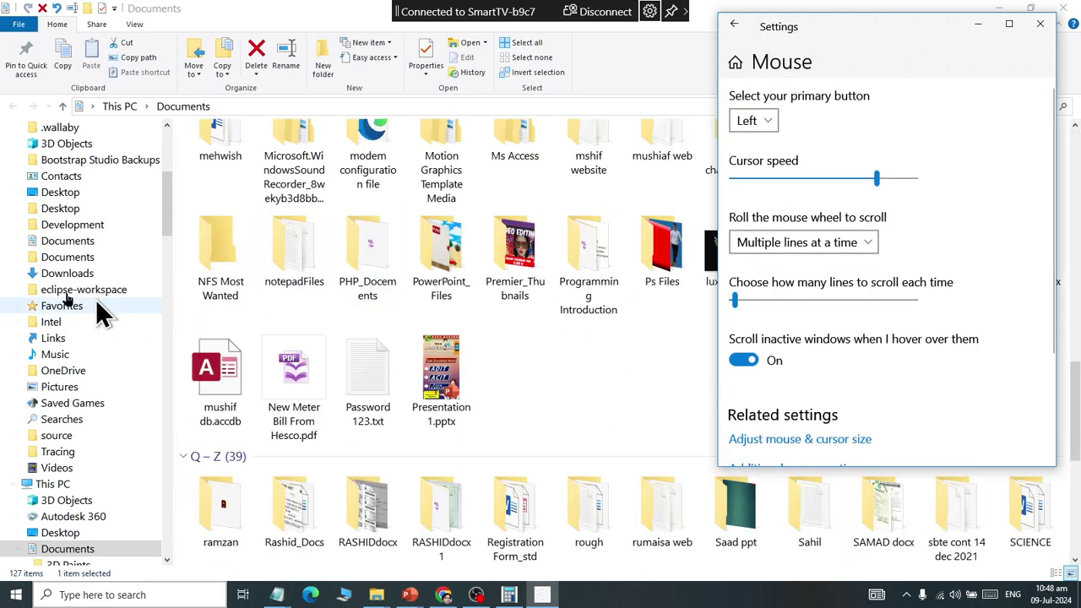
{"action": "scroll", "coordinate": [34, 291], "scroll_direction": "down", "scroll_amount": 2}
{"action": "scroll", "coordinate": [25, 321], "scroll_direction": "up", "scroll_amount": 4}
{"action": "scroll", "coordinate": [42, 333], "scroll_direction": "up", "scroll_amount": 8}
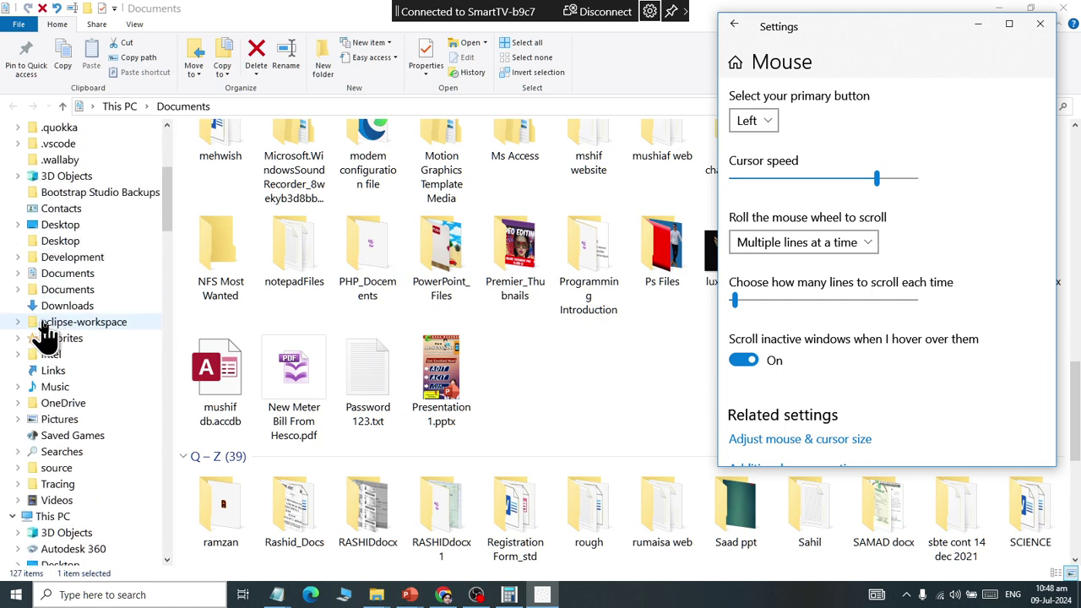
{"action": "scroll", "coordinate": [49, 331], "scroll_direction": "down", "scroll_amount": 2}
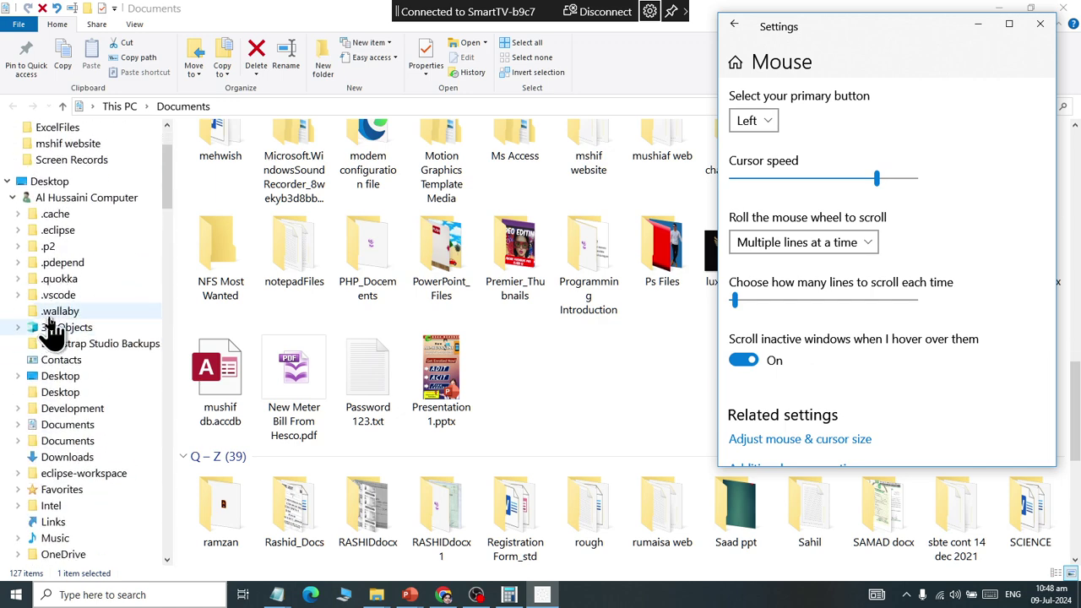
{"action": "scroll", "coordinate": [52, 331], "scroll_direction": "down", "scroll_amount": 2}
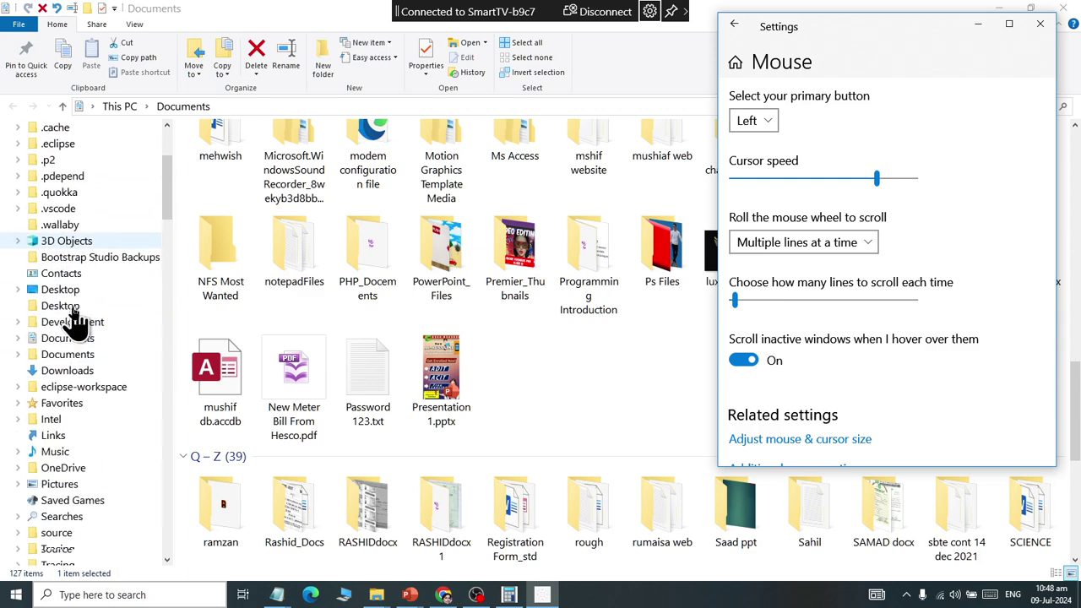
{"action": "scroll", "coordinate": [73, 329], "scroll_direction": "down", "scroll_amount": 2}
{"action": "scroll", "coordinate": [507, 242], "scroll_direction": "up", "scroll_amount": 3}
{"action": "scroll", "coordinate": [546, 285], "scroll_direction": "down", "scroll_amount": 8}
{"action": "scroll", "coordinate": [546, 285], "scroll_direction": "up", "scroll_amount": 15}
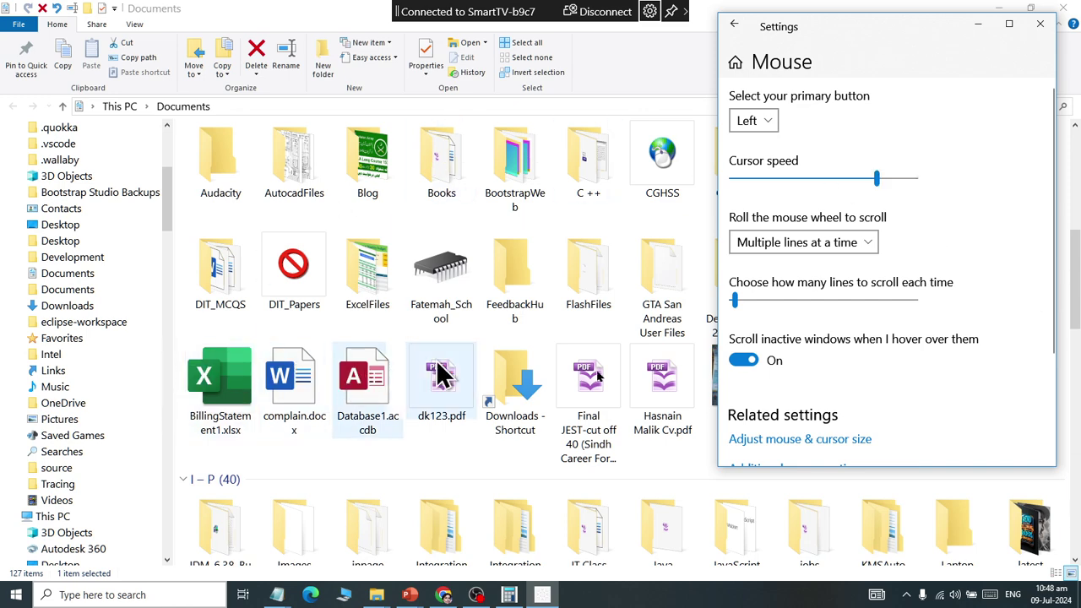
Step: Turn off scrolling of inactive windows and try scrolling the Documents window behind Settings
{"action": "left_click", "coordinate": [748, 359]}
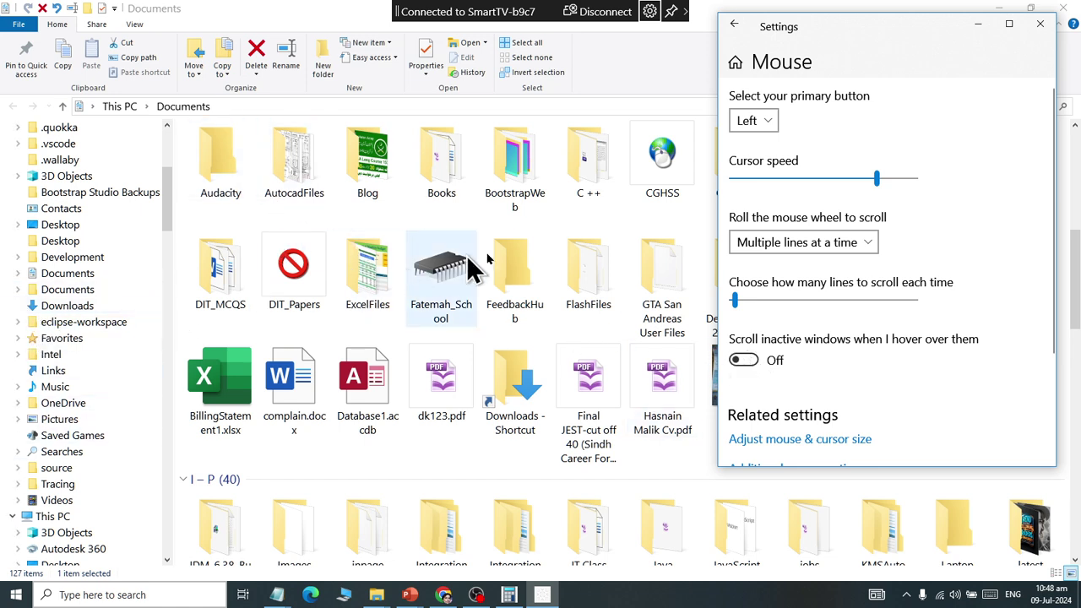
{"action": "scroll", "coordinate": [1026, 266], "scroll_direction": "down", "scroll_amount": 1}
{"action": "scroll", "coordinate": [1009, 282], "scroll_direction": "up", "scroll_amount": 1}
{"action": "scroll", "coordinate": [1009, 282], "scroll_direction": "down", "scroll_amount": 3}
{"action": "scroll", "coordinate": [1009, 283], "scroll_direction": "up", "scroll_amount": 4}
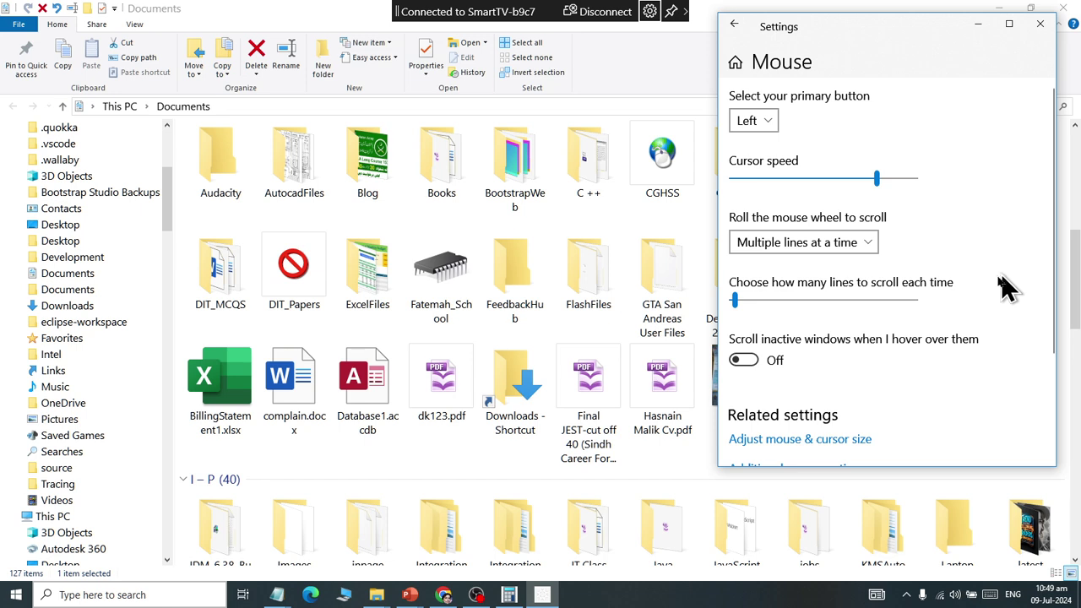
Step: Turn scrolling of inactive windows back on and view the related mouse settings
{"action": "scroll", "coordinate": [1001, 285], "scroll_direction": "down", "scroll_amount": 2}
{"action": "left_click", "coordinate": [777, 305]}
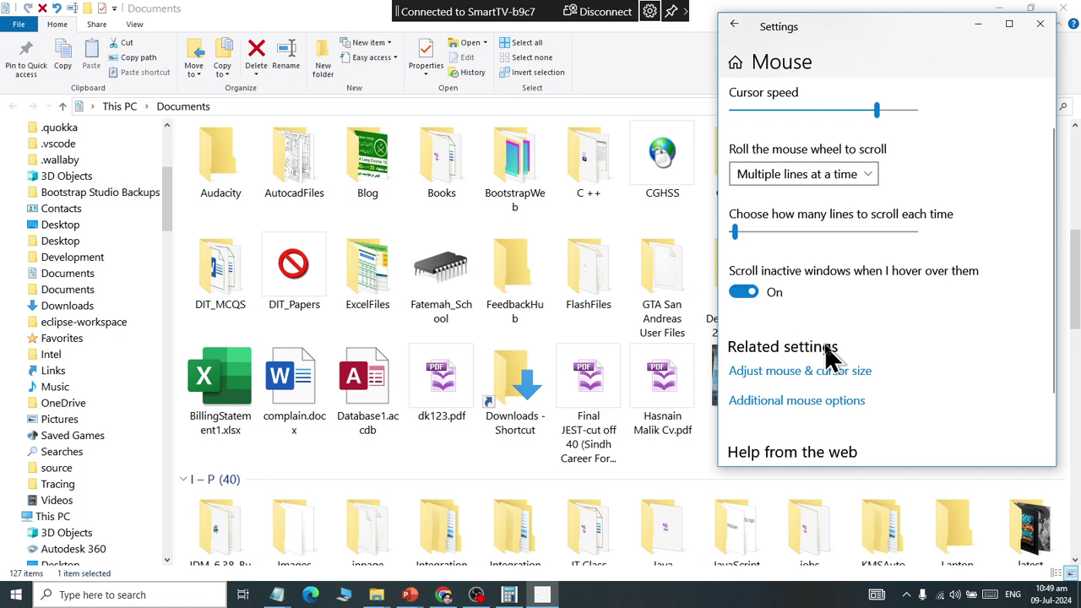
{"action": "scroll", "coordinate": [828, 353], "scroll_direction": "down", "scroll_amount": 2}
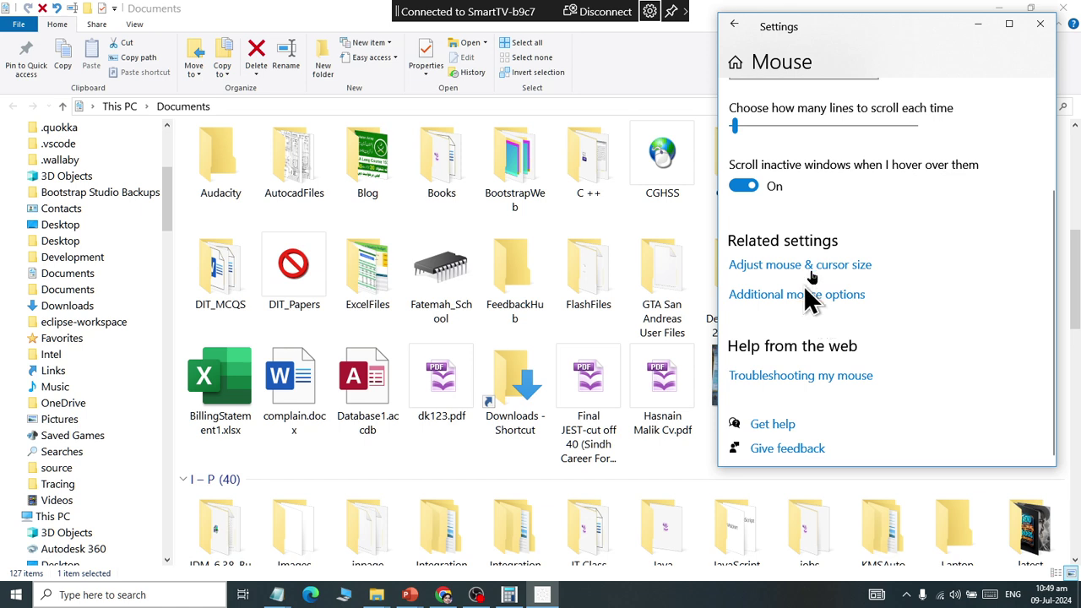
Step: Go back to the Devices categories, open the Touchpad settings and set the touchpad sensitivity to Low sensitivity
{"action": "left_click", "coordinate": [744, 31]}
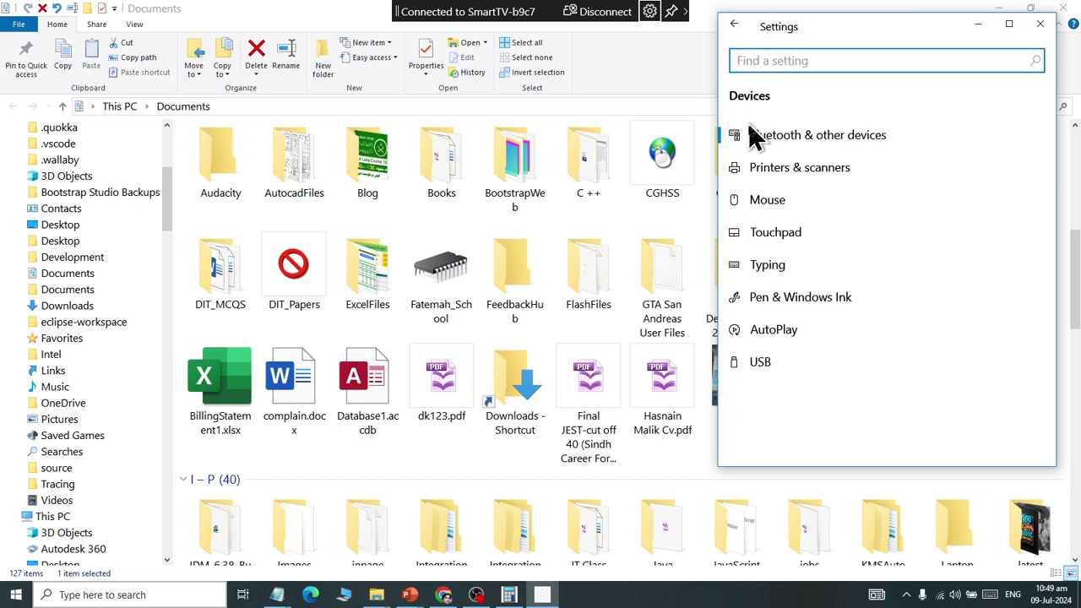
{"action": "left_click", "coordinate": [759, 231]}
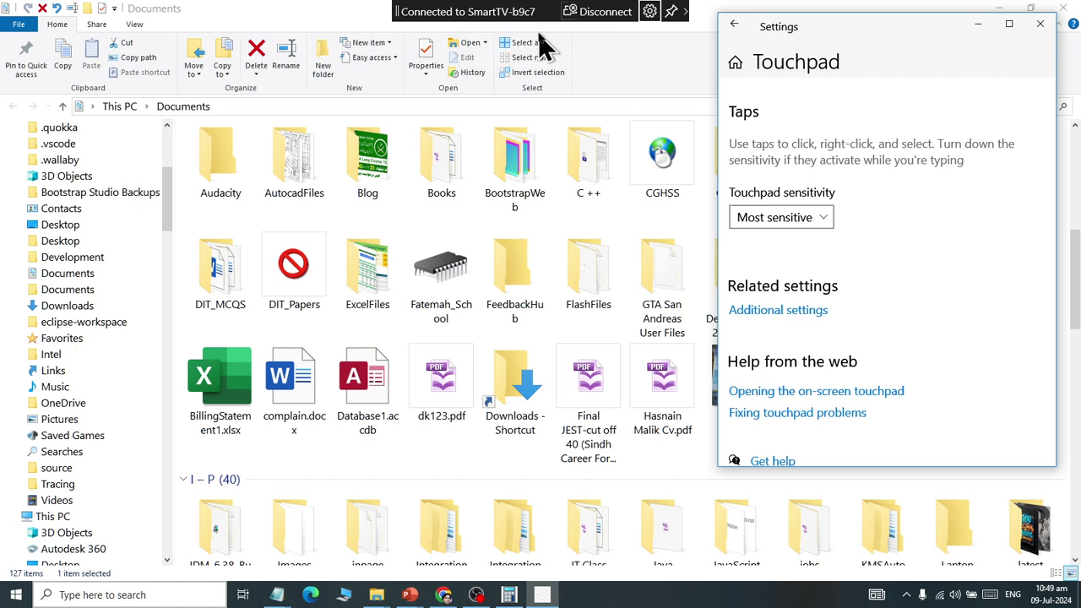
{"action": "scroll", "coordinate": [873, 245], "scroll_direction": "down", "scroll_amount": 1}
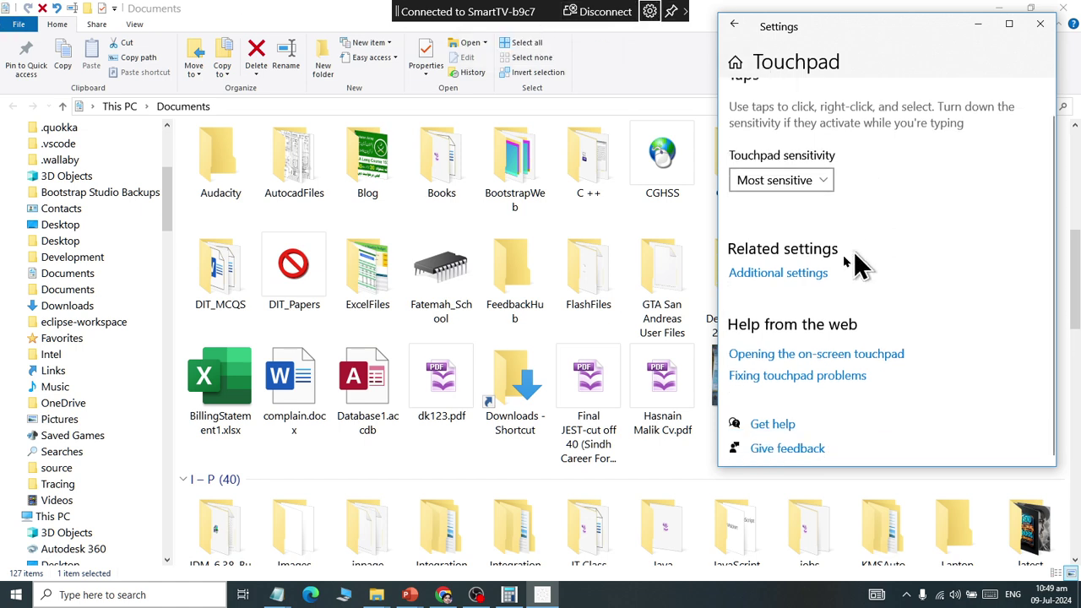
{"action": "left_click", "coordinate": [793, 192]}
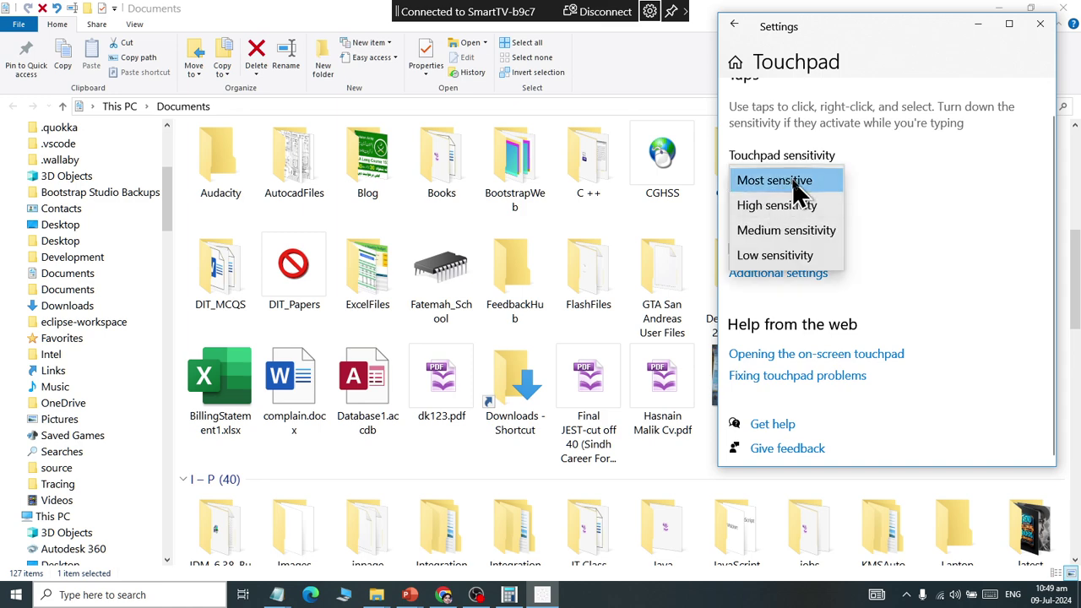
{"action": "left_click", "coordinate": [799, 263]}
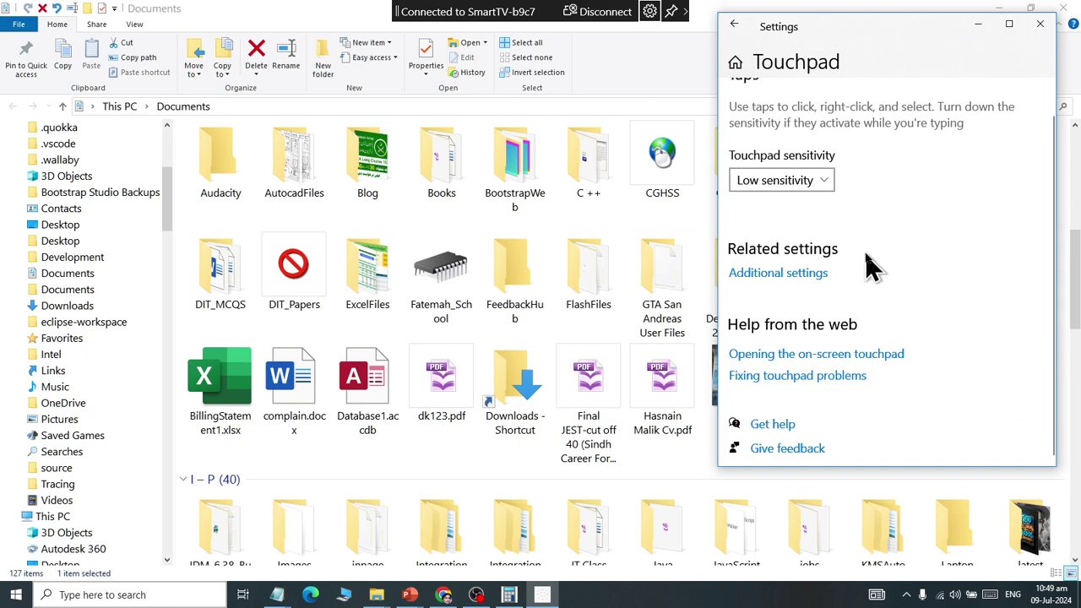
Step: Set the touchpad sensitivity to Most sensitive
{"action": "left_click", "coordinate": [819, 181]}
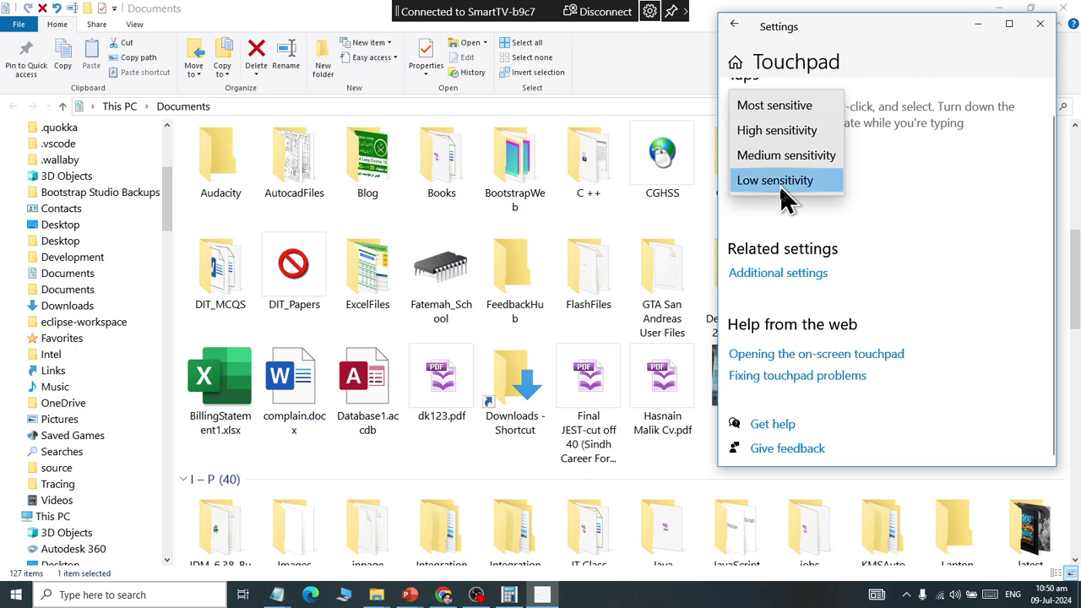
{"action": "left_click", "coordinate": [799, 107]}
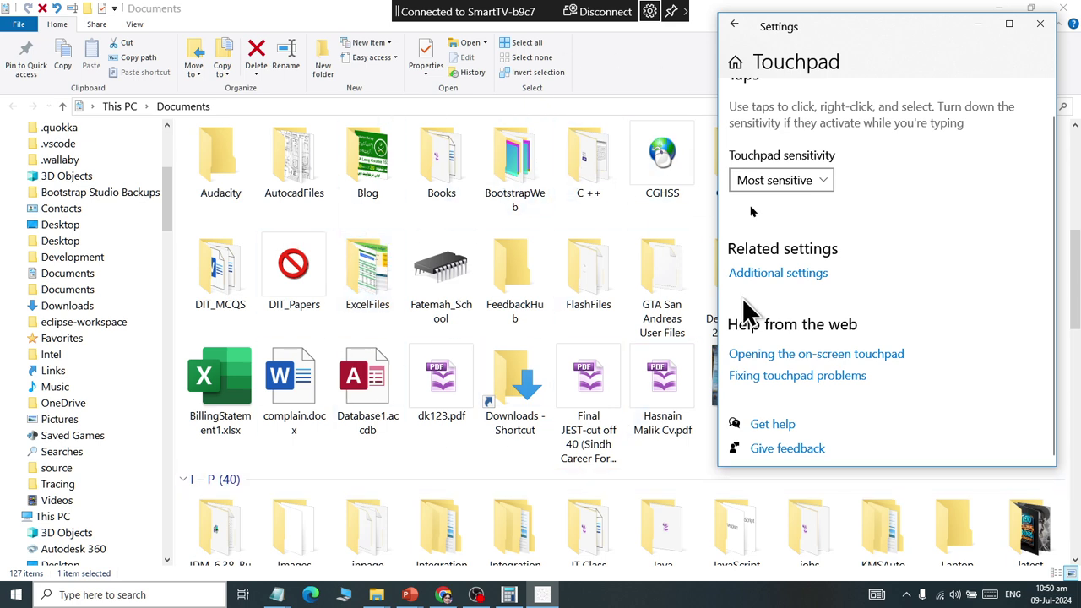
{"action": "left_click", "coordinate": [734, 273]}
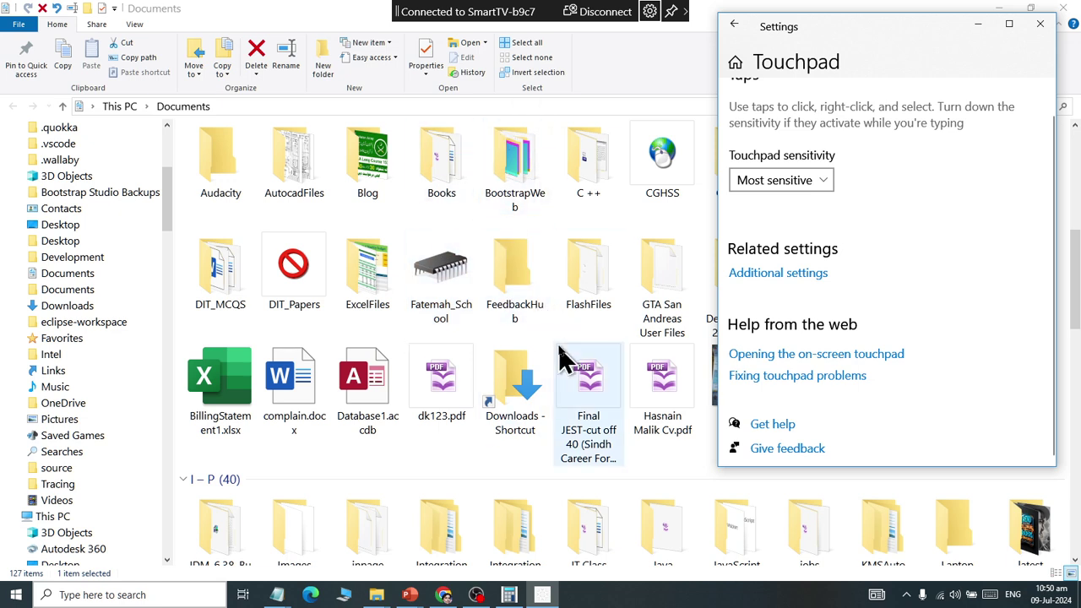
Step: Go back to the Devices categories, open the Typing settings and make the Settings window taller to show more options
{"action": "left_click", "coordinate": [734, 25]}
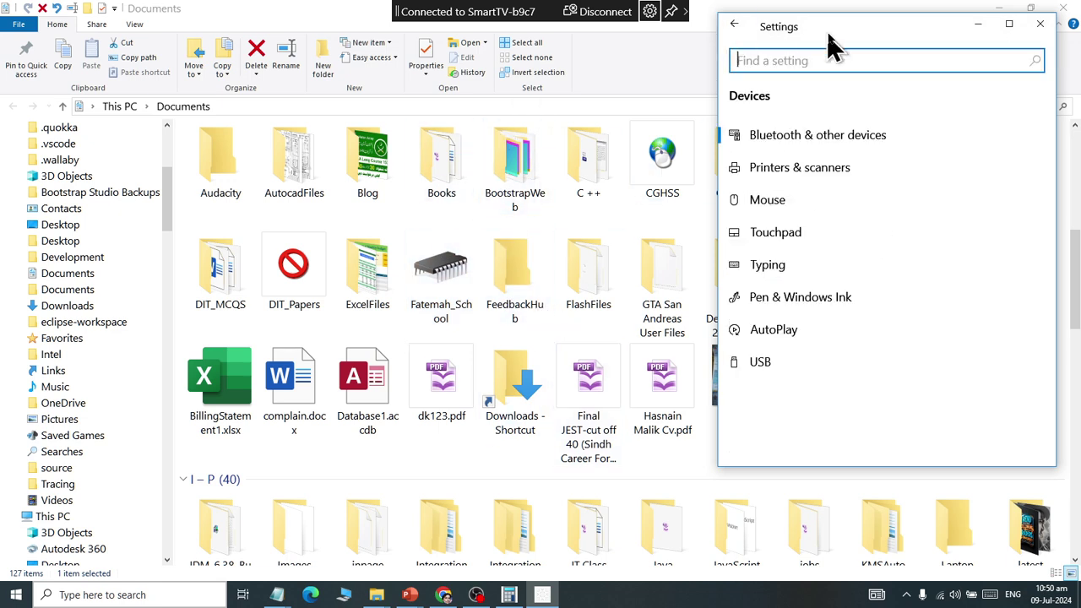
{"action": "left_click", "coordinate": [811, 267]}
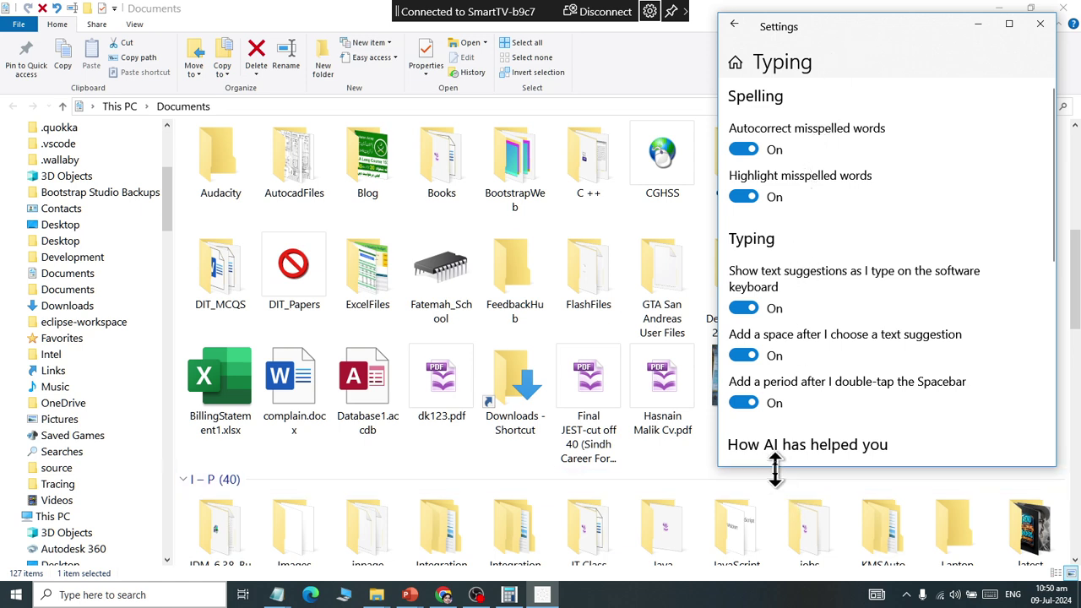
{"action": "left_click_drag", "start_coordinate": [777, 467], "coordinate": [785, 541]}
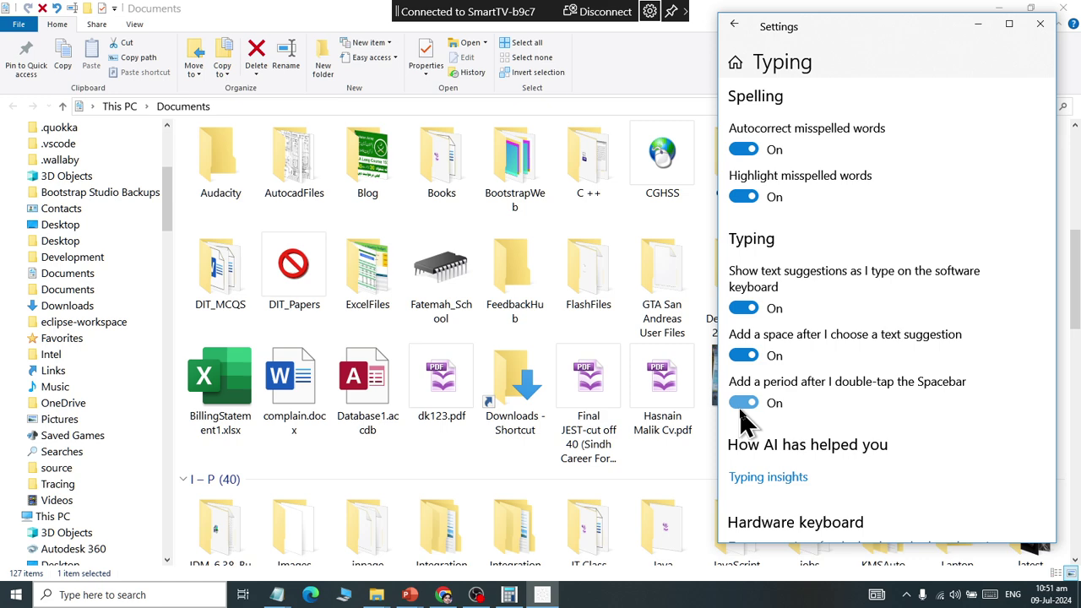
Step: Return to the Devices categories, open the AutoPlay settings and turn AutoPlay for all media and devices off and back on
{"action": "left_click", "coordinate": [734, 24]}
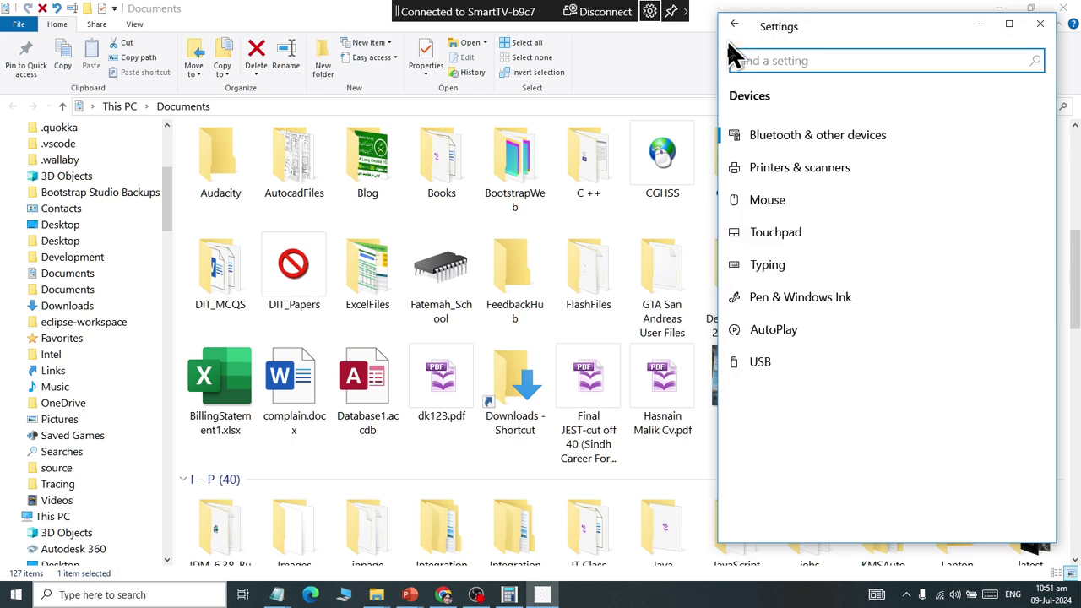
{"action": "left_click", "coordinate": [791, 336]}
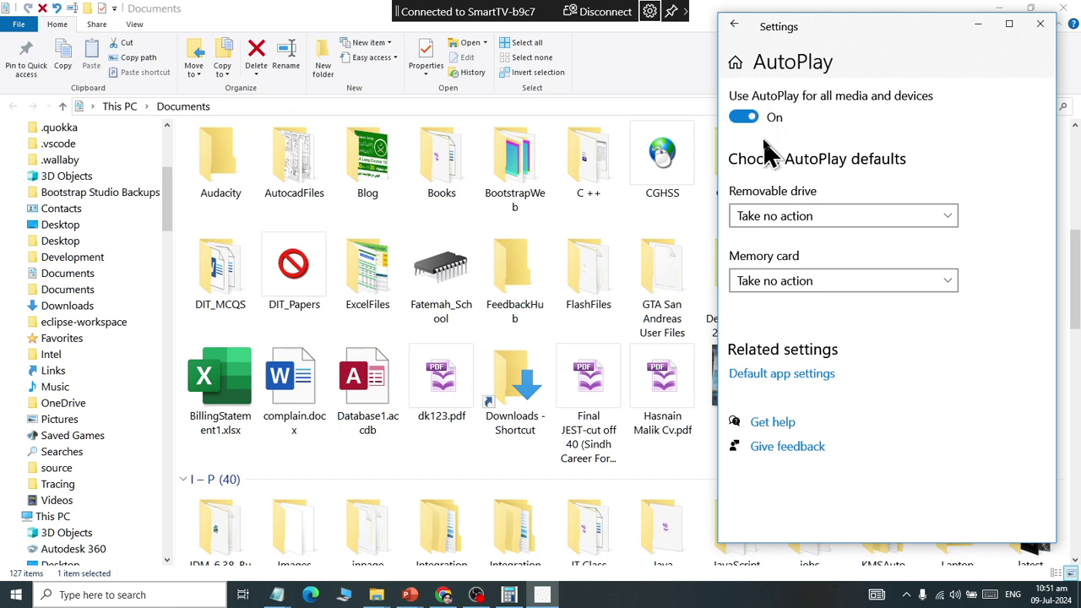
{"action": "left_click", "coordinate": [746, 121]}
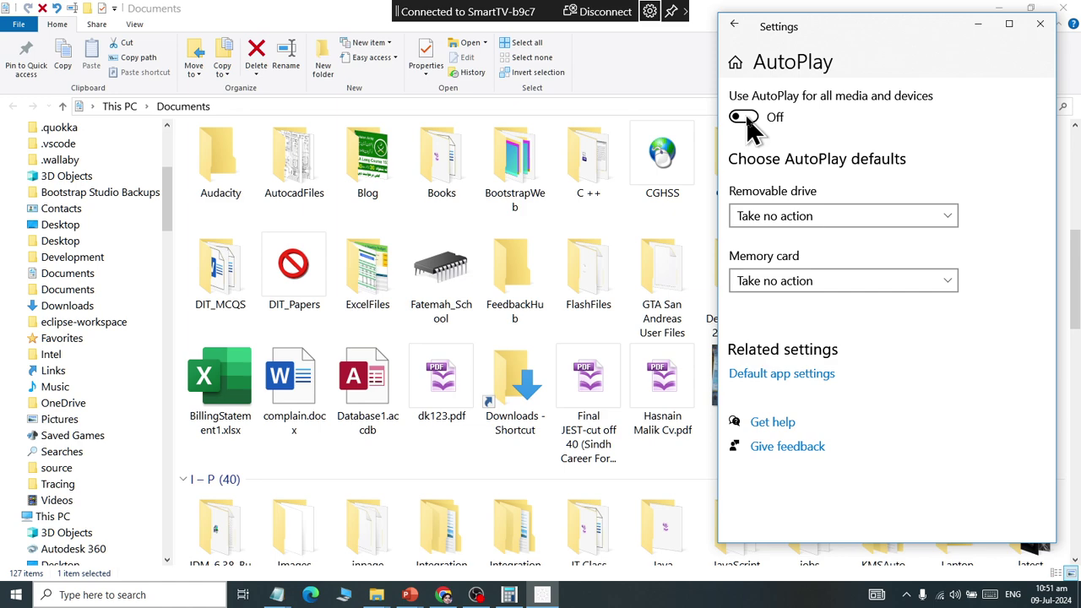
{"action": "left_click", "coordinate": [748, 126]}
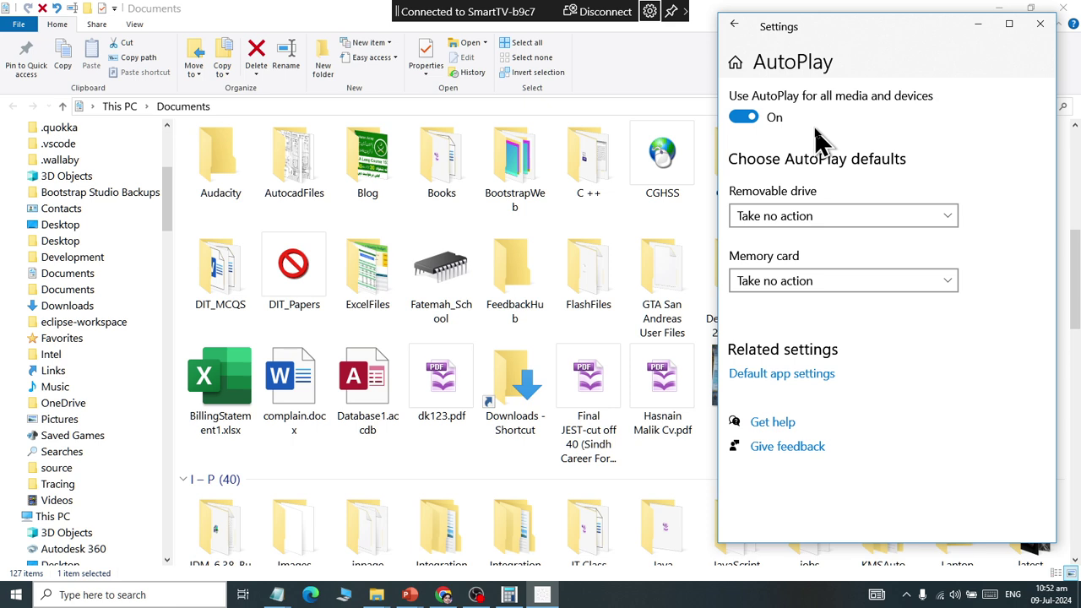
Step: Try Open folder to view files, Ask me every time and Configure storage settings as the removable drive default, returning it to Take no action
{"action": "left_click", "coordinate": [816, 216]}
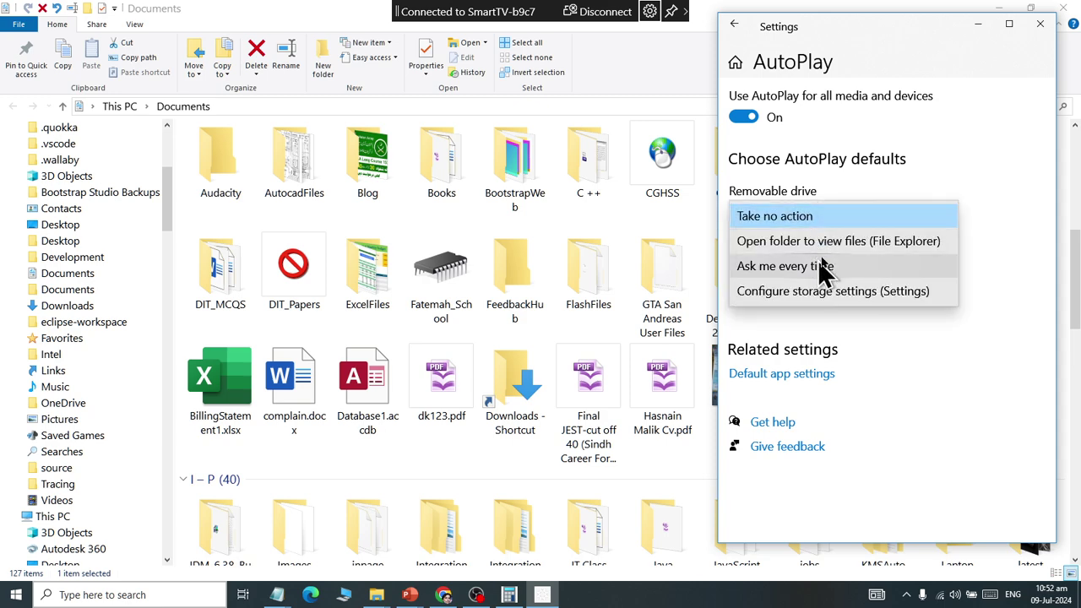
{"action": "left_click", "coordinate": [882, 244]}
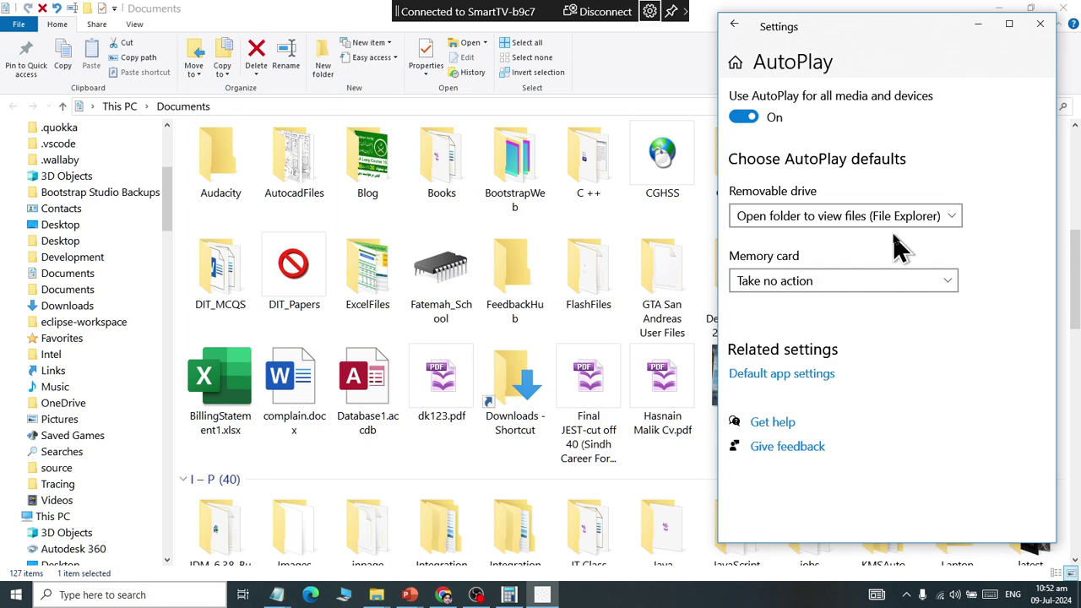
{"action": "left_click", "coordinate": [855, 225]}
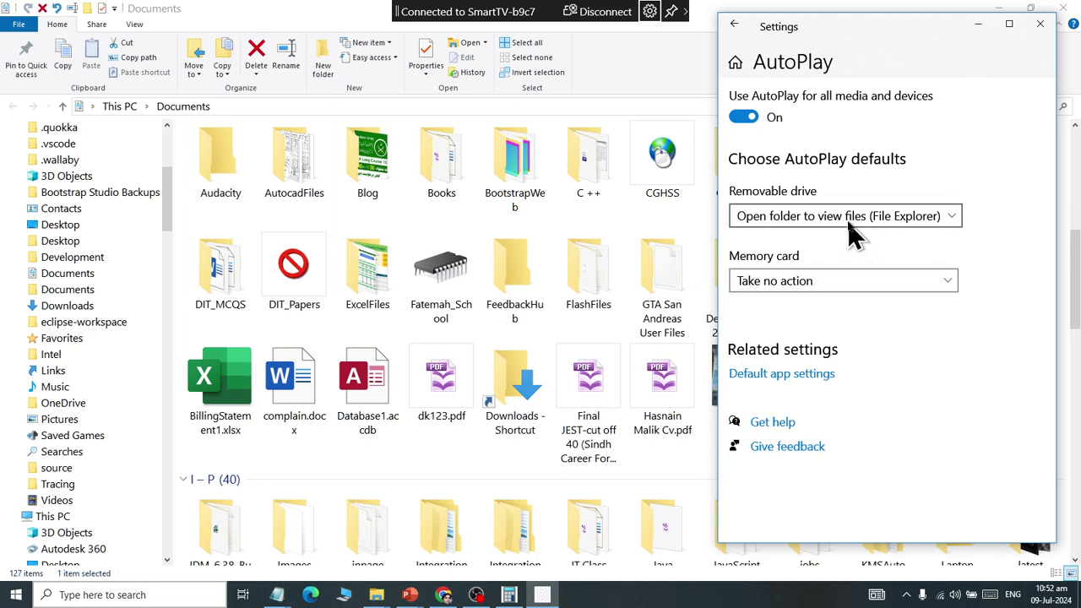
{"action": "left_click", "coordinate": [851, 242]}
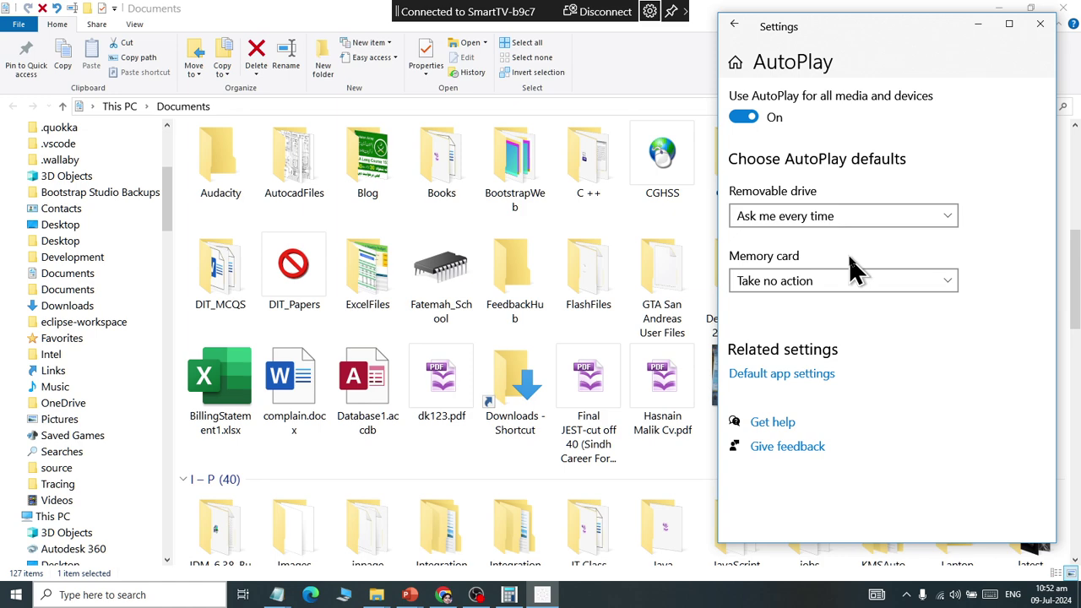
{"action": "left_click", "coordinate": [847, 214]}
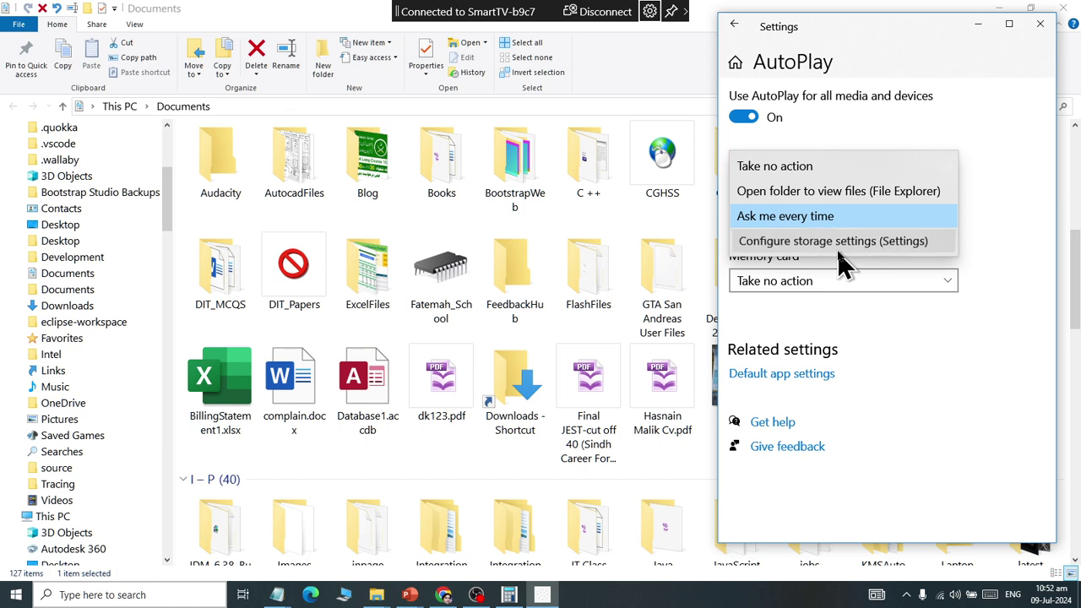
{"action": "left_click", "coordinate": [839, 245]}
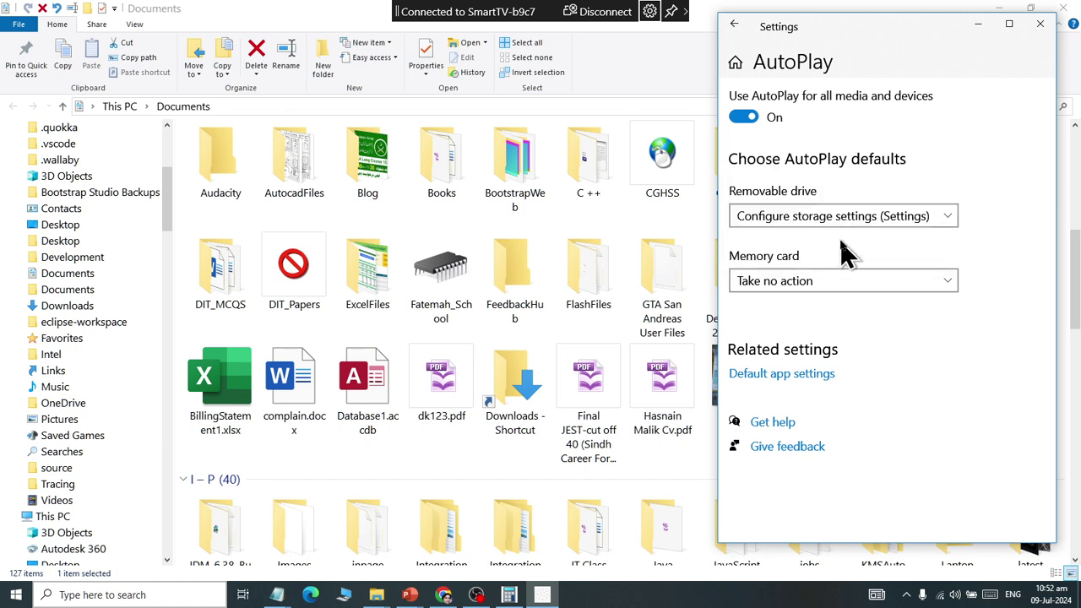
{"action": "left_click", "coordinate": [850, 221]}
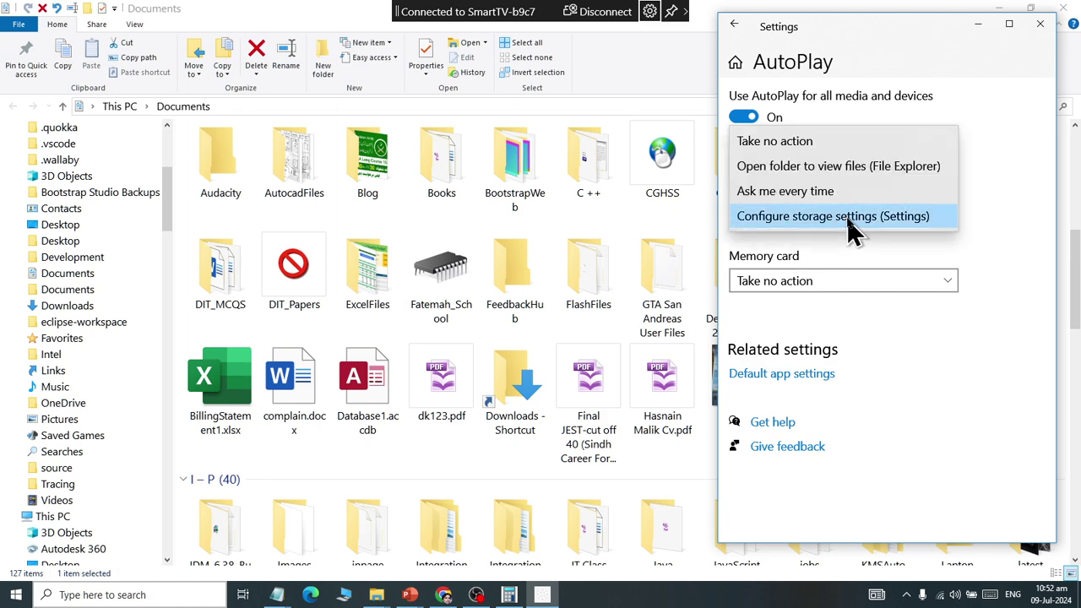
{"action": "left_click", "coordinate": [851, 141]}
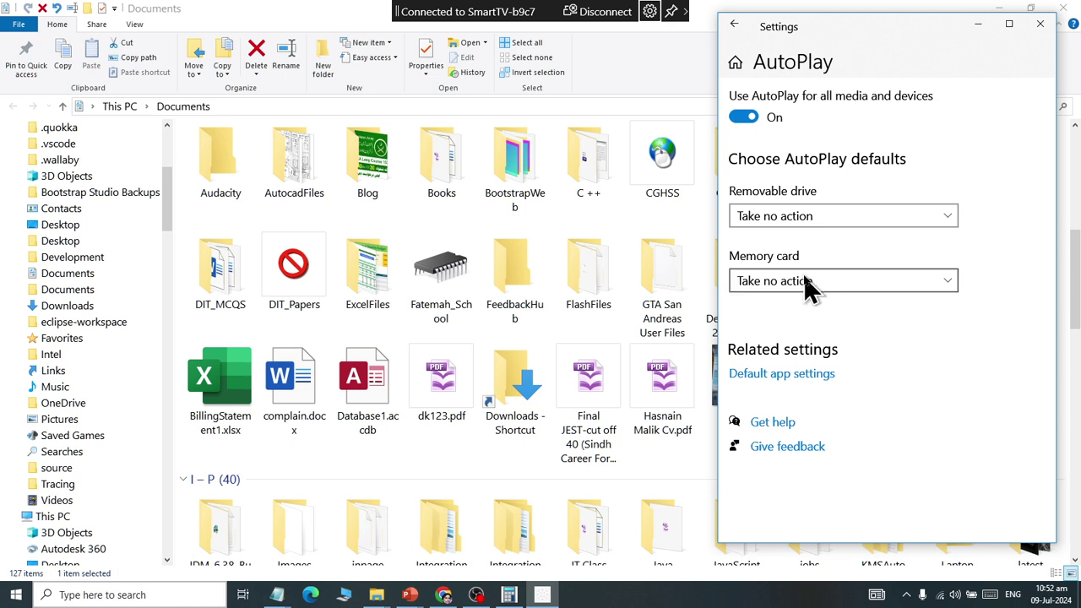
Step: Try the Photos import, VLC, Adobe Bridge CS6 and Windows Media Player options as the memory card default, returning it to Take no action
{"action": "left_click", "coordinate": [771, 284]}
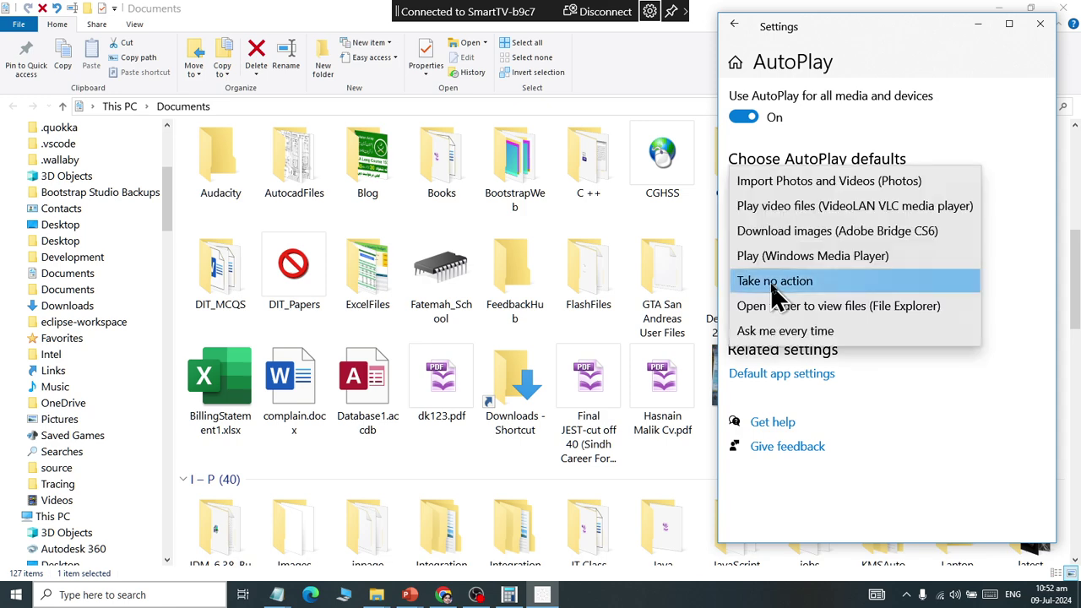
{"action": "left_click", "coordinate": [804, 182]}
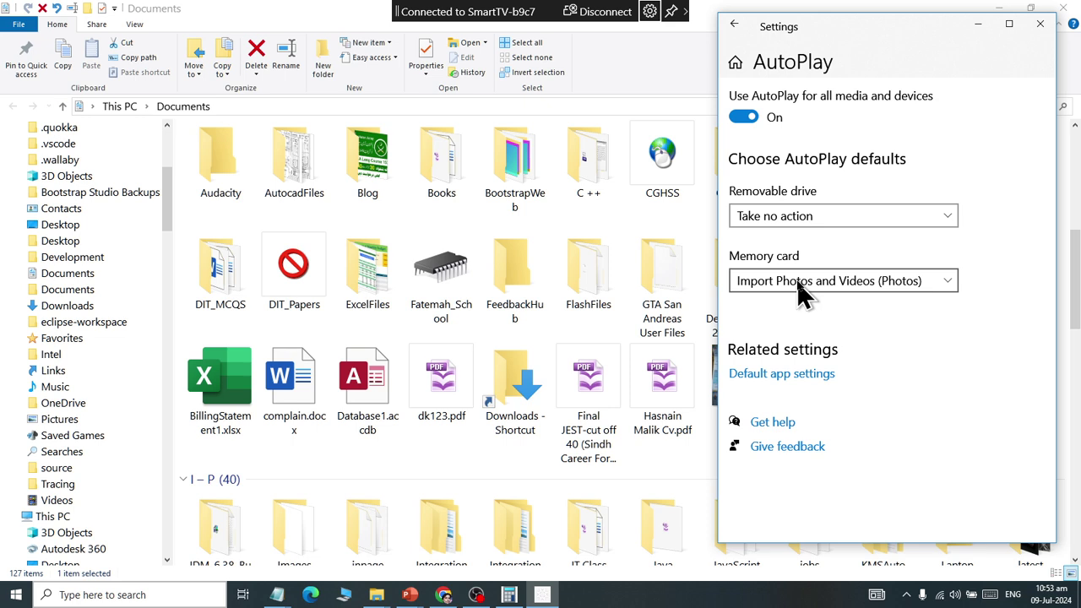
{"action": "left_click", "coordinate": [803, 291]}
{"action": "left_click", "coordinate": [801, 309]}
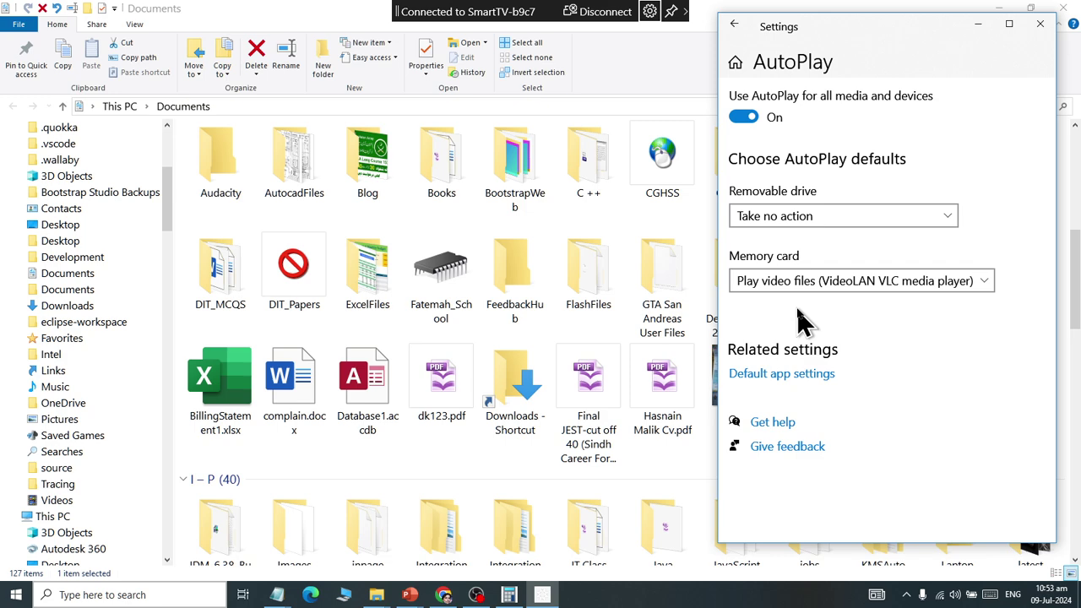
{"action": "left_click", "coordinate": [760, 281]}
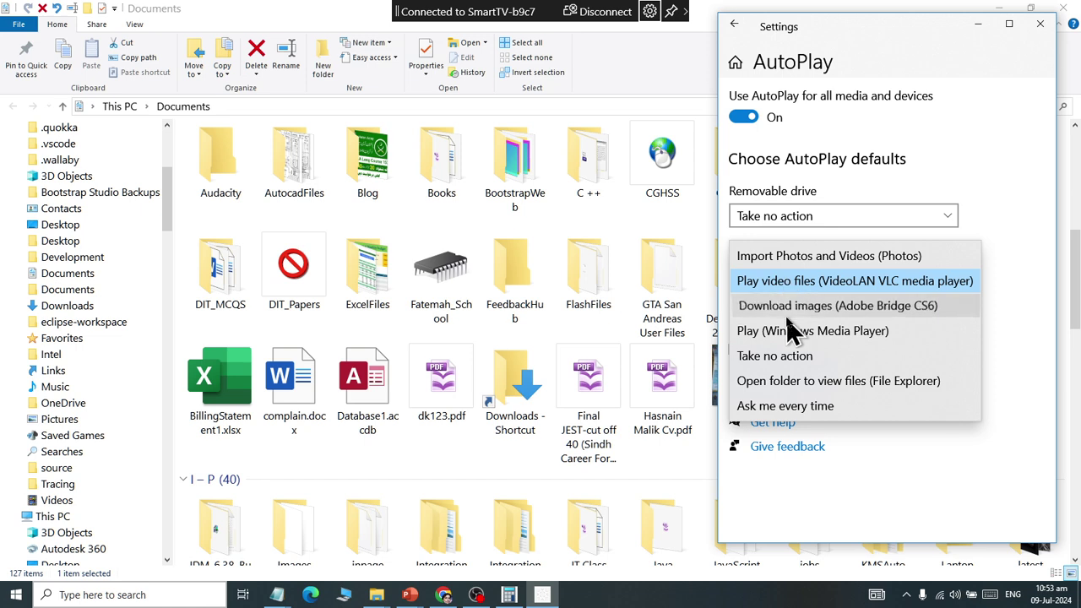
{"action": "left_click", "coordinate": [743, 306]}
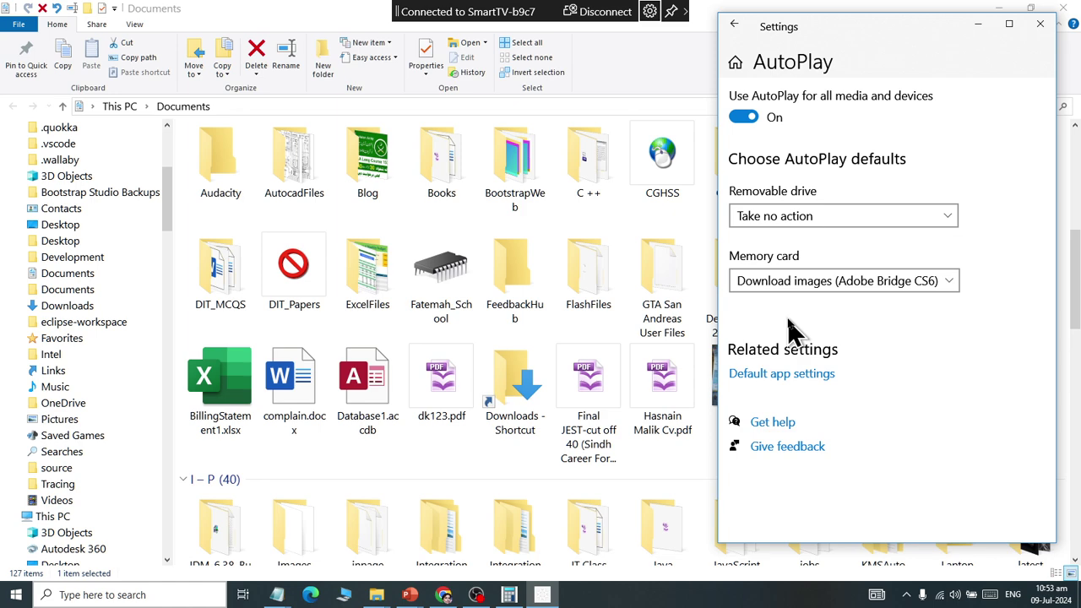
{"action": "left_click", "coordinate": [735, 283]}
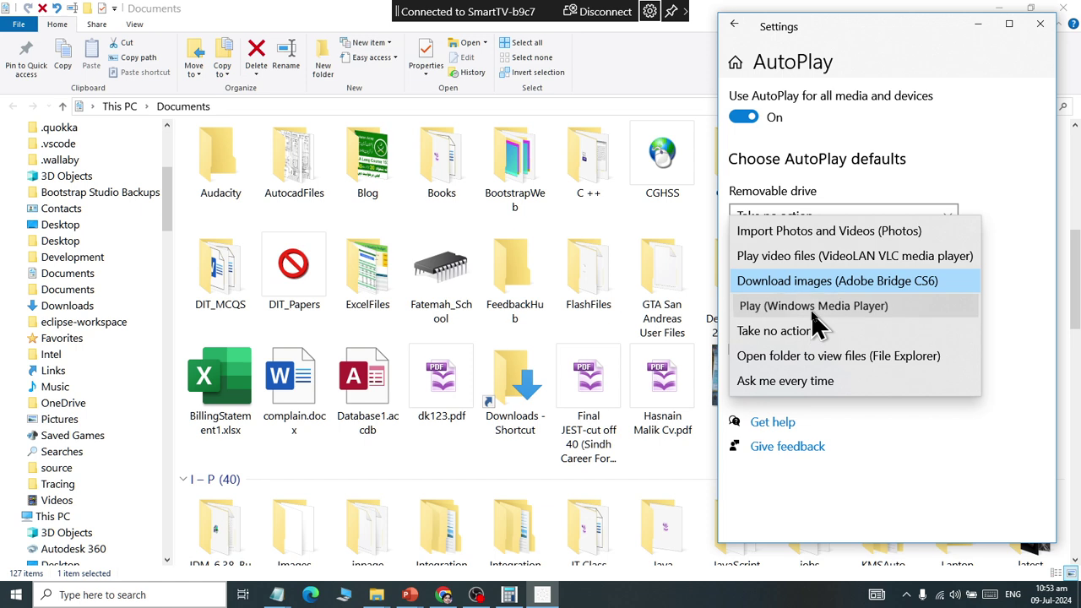
{"action": "left_click", "coordinate": [813, 309]}
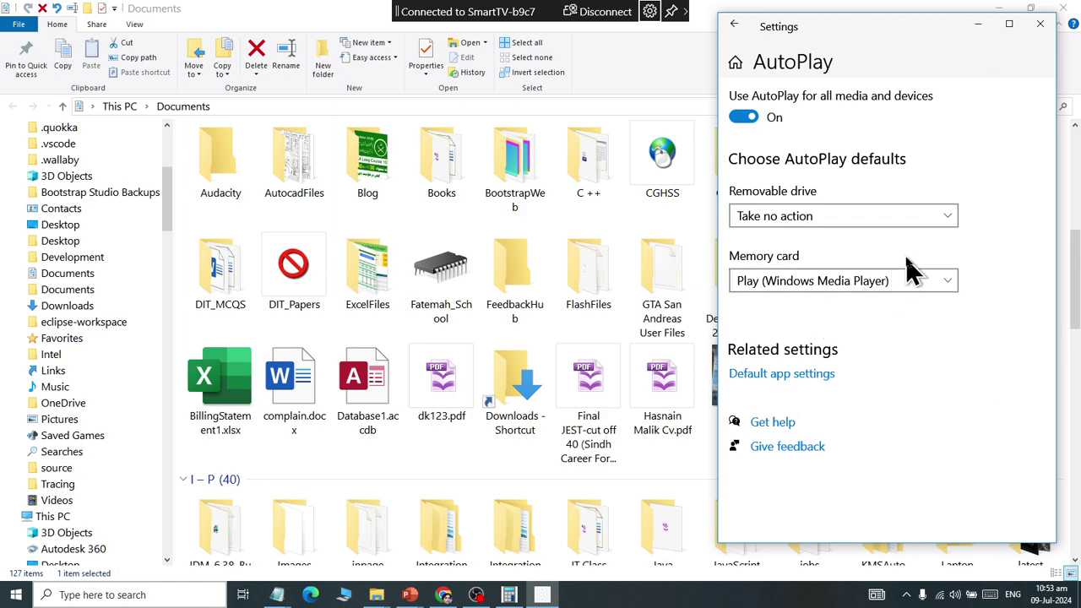
{"action": "left_click", "coordinate": [905, 283]}
{"action": "left_click", "coordinate": [900, 316]}
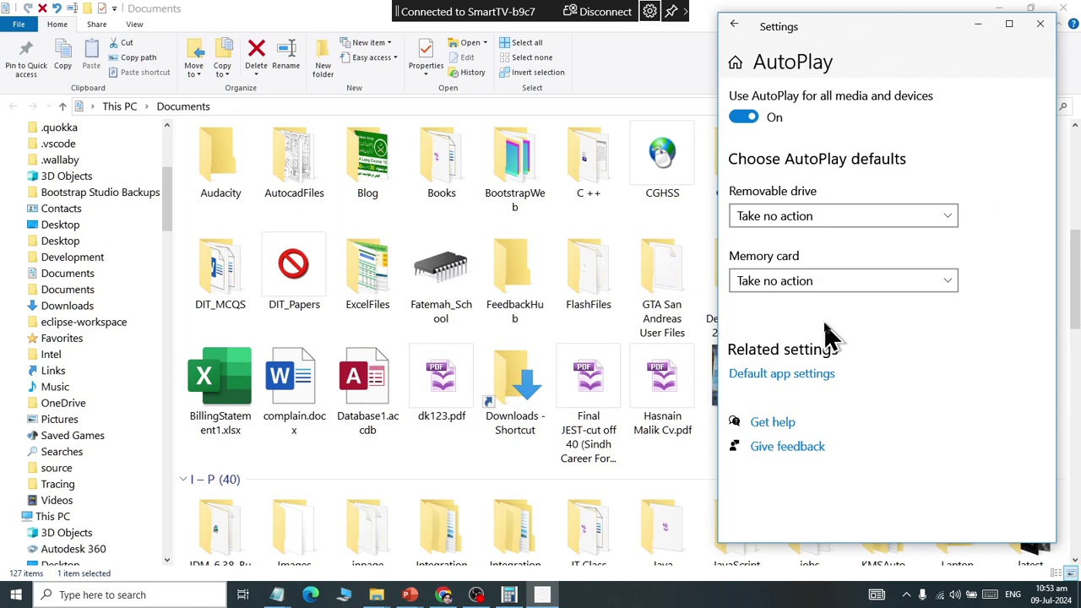
Step: Try Open folder to view files and Ask me every time as the memory card default, returning it to Take no action
{"action": "left_click", "coordinate": [825, 284]}
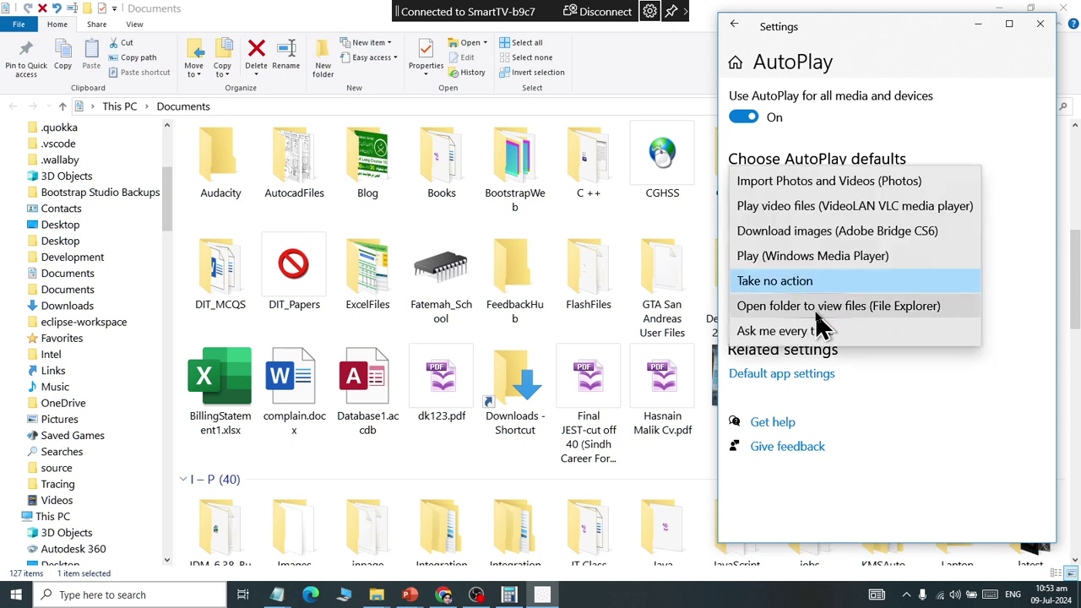
{"action": "left_click", "coordinate": [826, 321]}
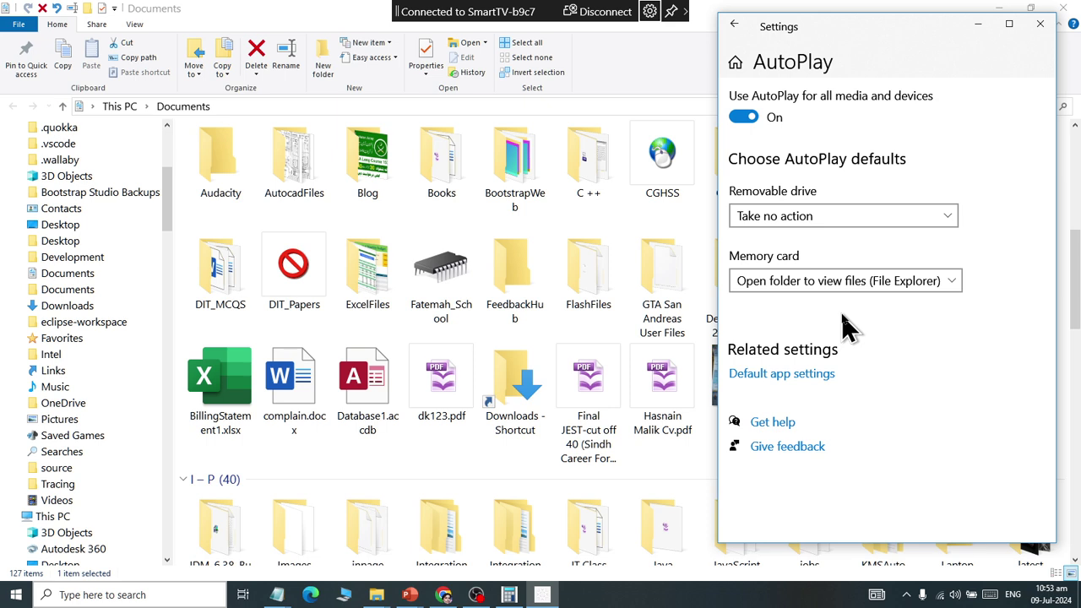
{"action": "left_click", "coordinate": [845, 282]}
{"action": "left_click", "coordinate": [823, 309]}
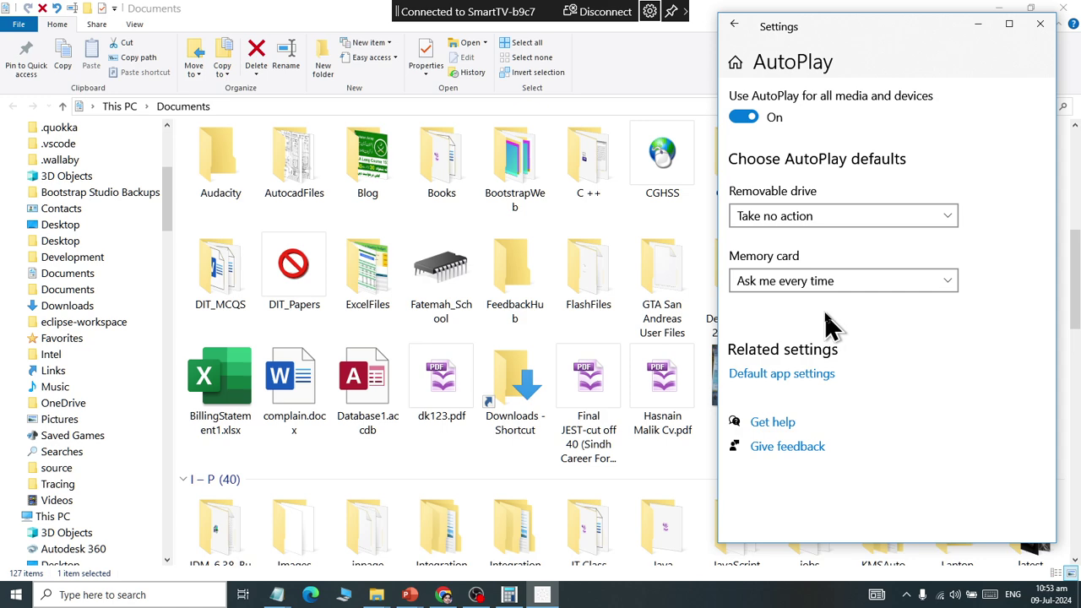
{"action": "left_click", "coordinate": [877, 283]}
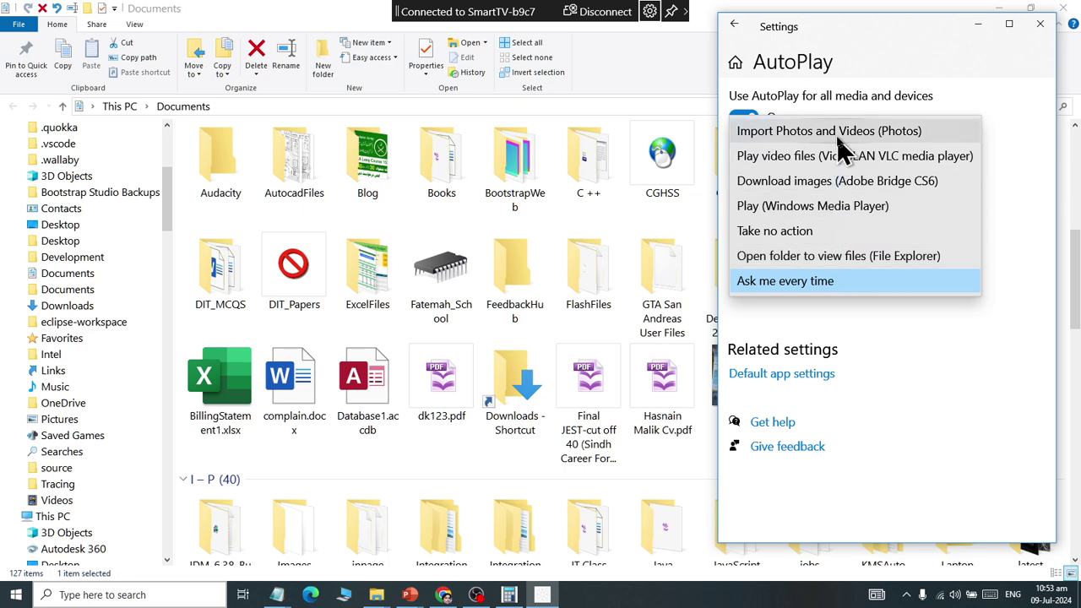
{"action": "left_click", "coordinate": [845, 231]}
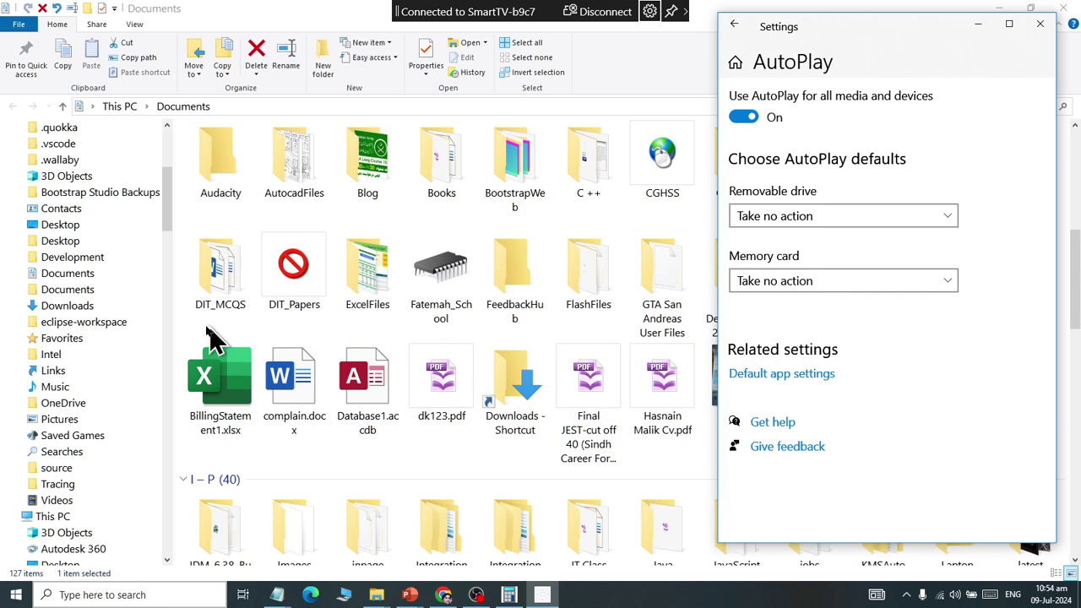
Step: Switch to File Explorer, collapse the user folder under Desktop in the folder tree and open This PC
{"action": "left_click_drag", "start_coordinate": [173, 228], "coordinate": [169, 149]}
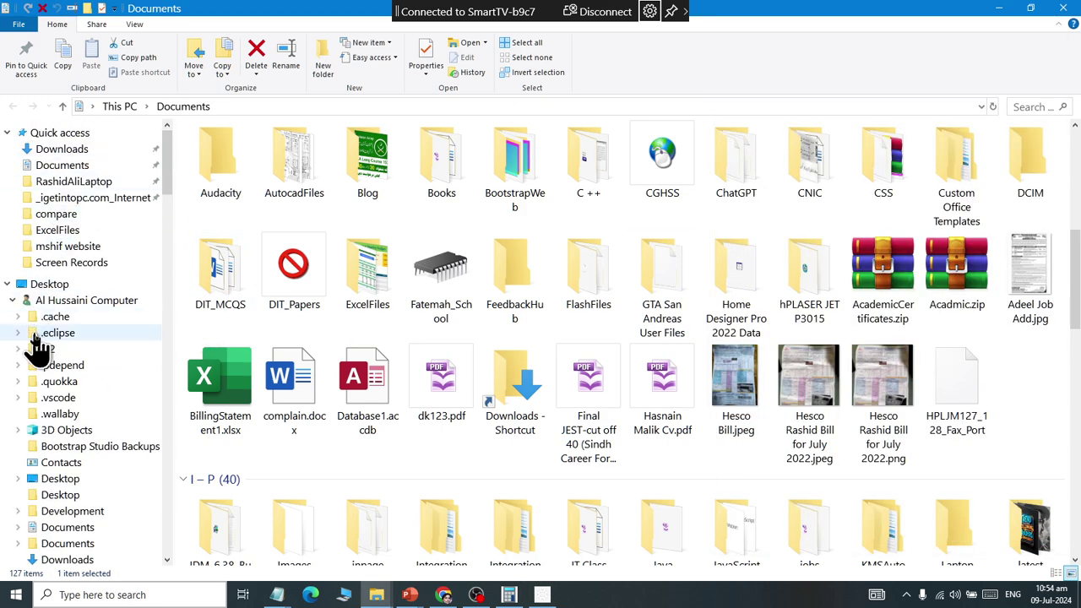
{"action": "left_click", "coordinate": [42, 285]}
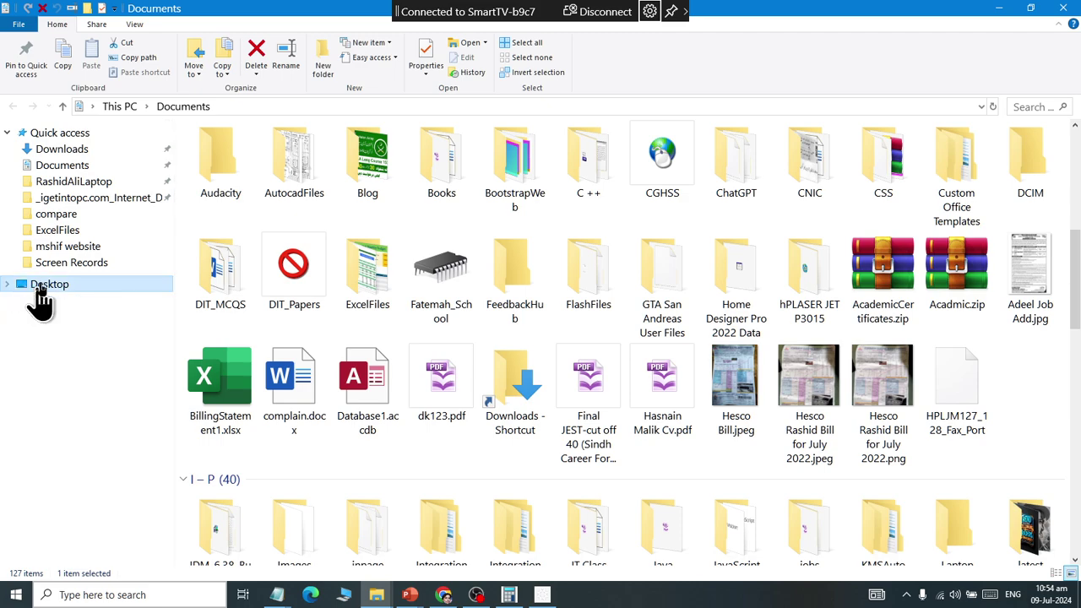
{"action": "left_click", "coordinate": [7, 285]}
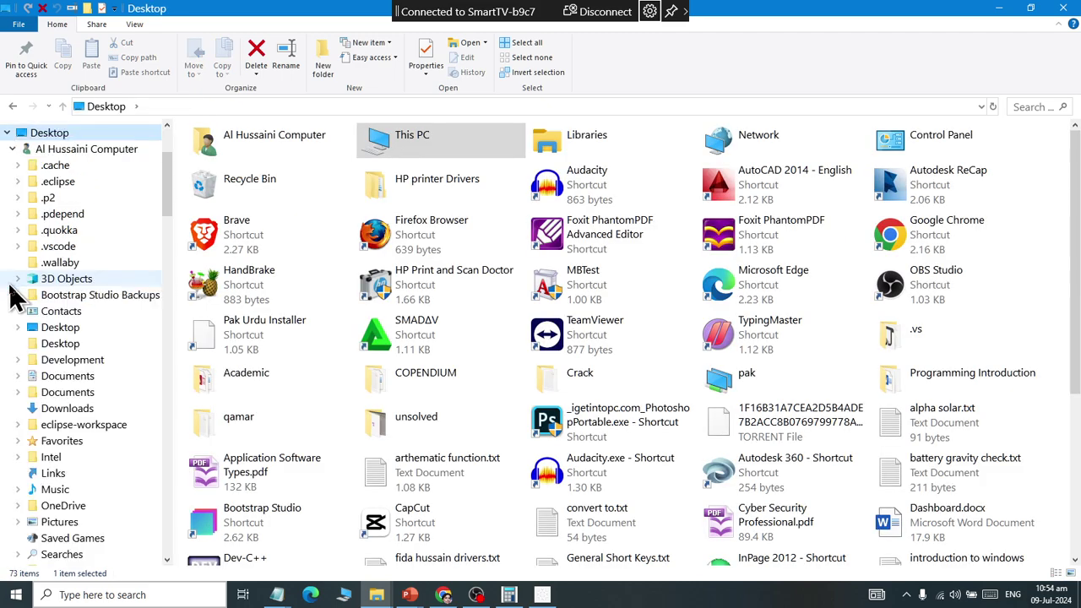
{"action": "left_click", "coordinate": [13, 149]}
{"action": "left_click", "coordinate": [50, 164]}
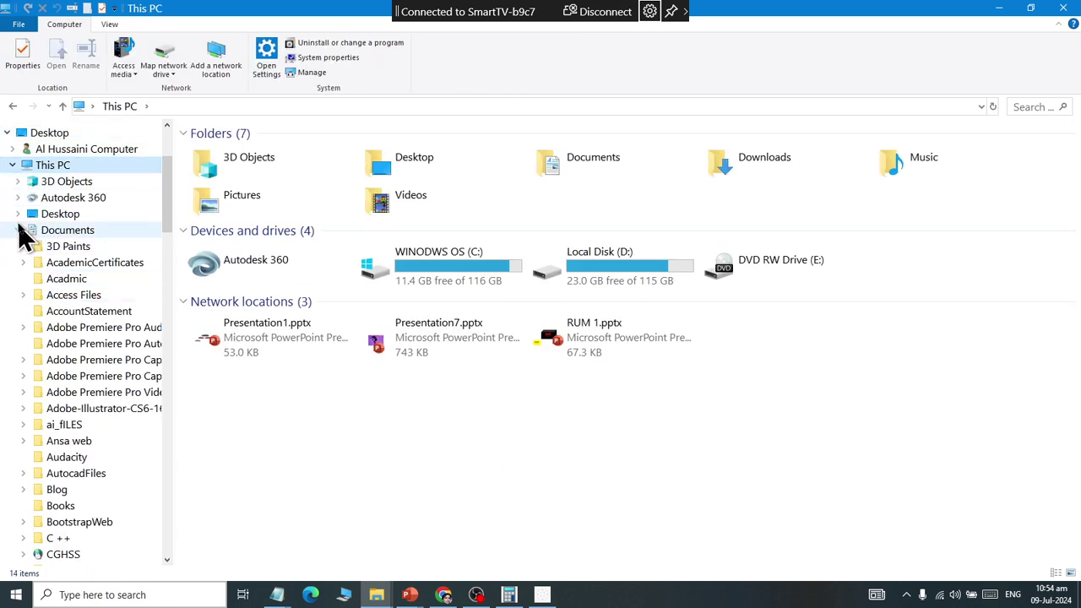
Step: Collapse Documents in the folder tree and browse drives C: and D:, the Videos folder and the Pictures folder
{"action": "scroll", "coordinate": [23, 194], "scroll_direction": "down", "scroll_amount": 1}
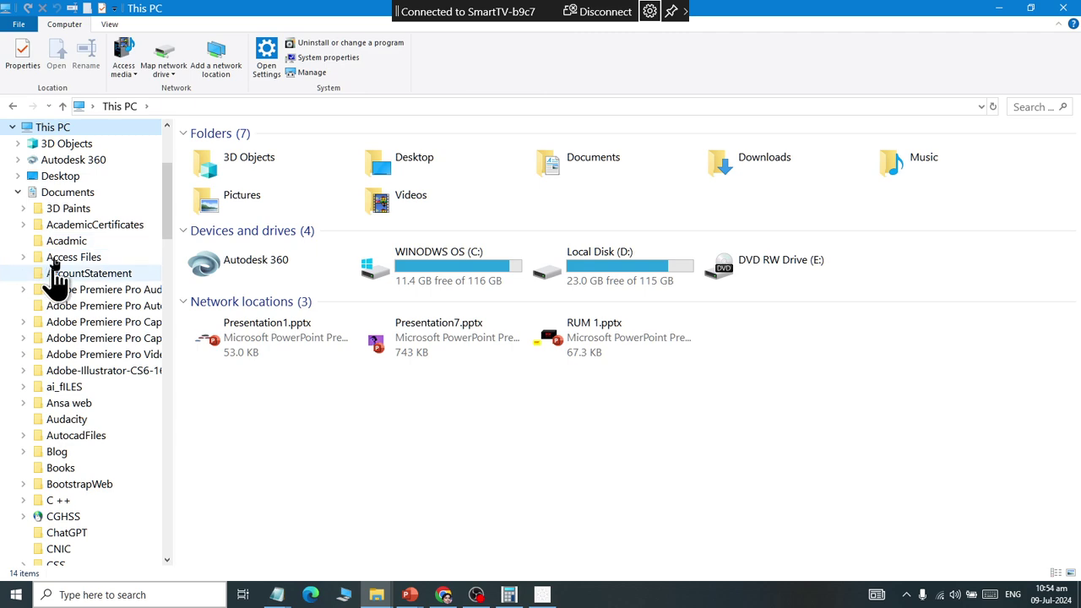
{"action": "left_click", "coordinate": [18, 192]}
{"action": "left_click", "coordinate": [55, 273]}
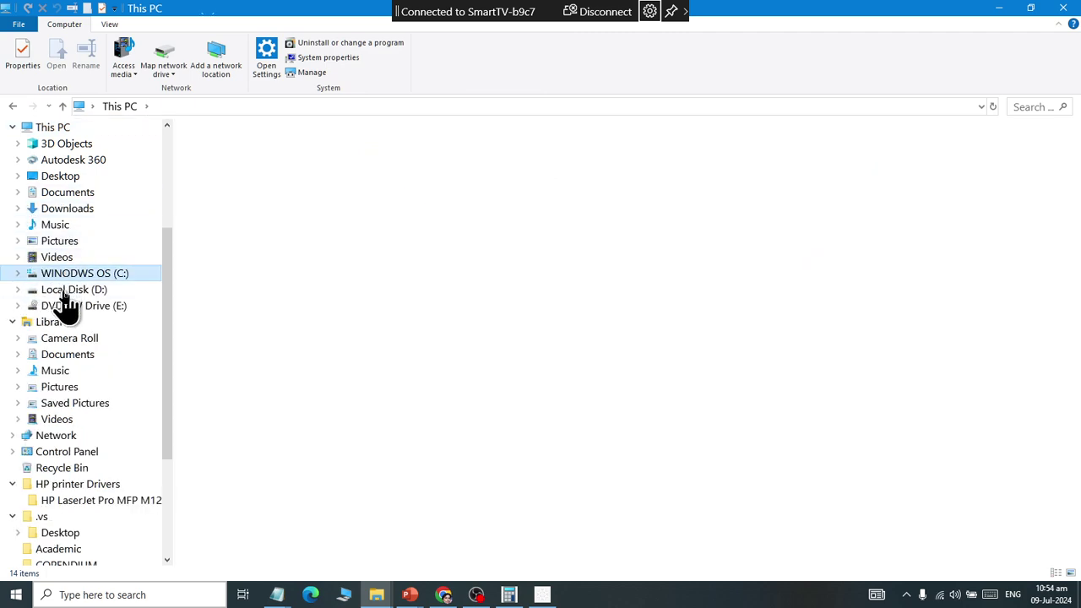
{"action": "left_click", "coordinate": [66, 291]}
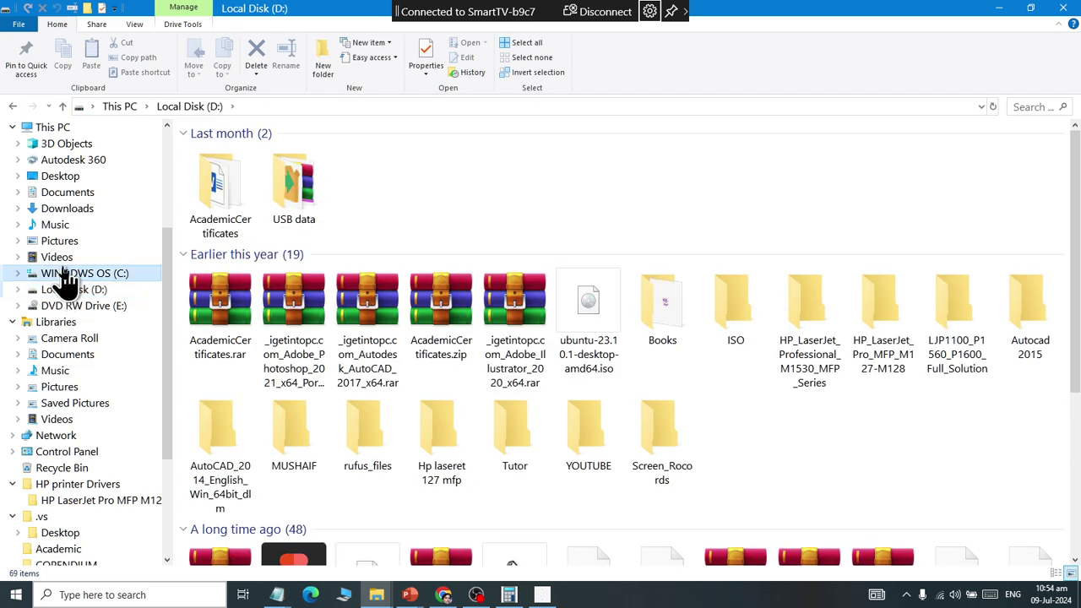
{"action": "left_click", "coordinate": [68, 272]}
{"action": "left_click", "coordinate": [59, 257]}
{"action": "left_click", "coordinate": [56, 243]}
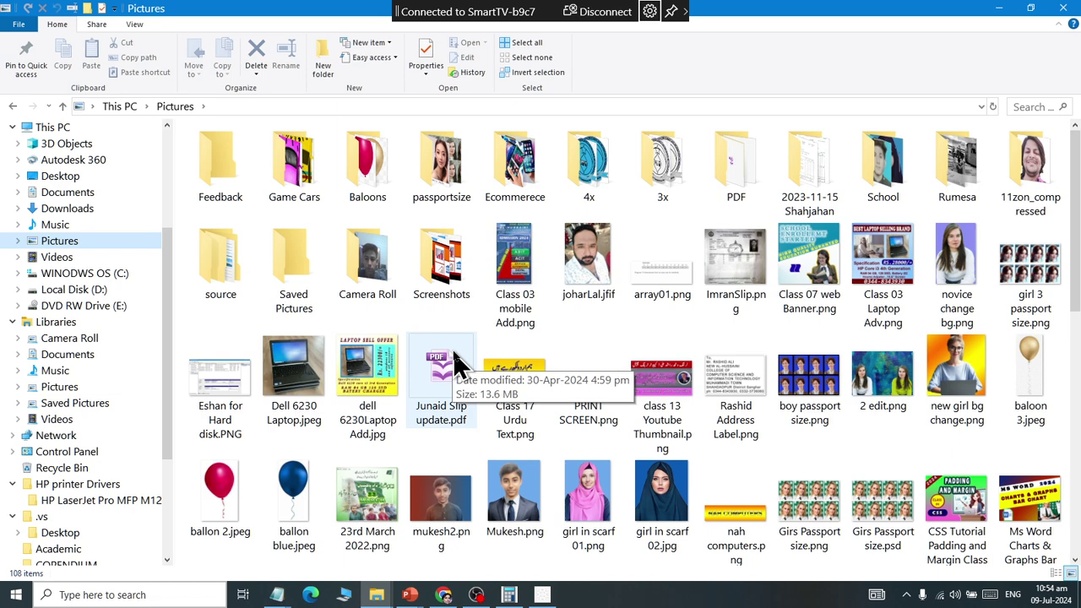
Step: Minimize File Explorer and OBS Studio, and move the Settings window to the other side of the desktop, clear of Calculator
{"action": "left_click", "coordinate": [999, 8]}
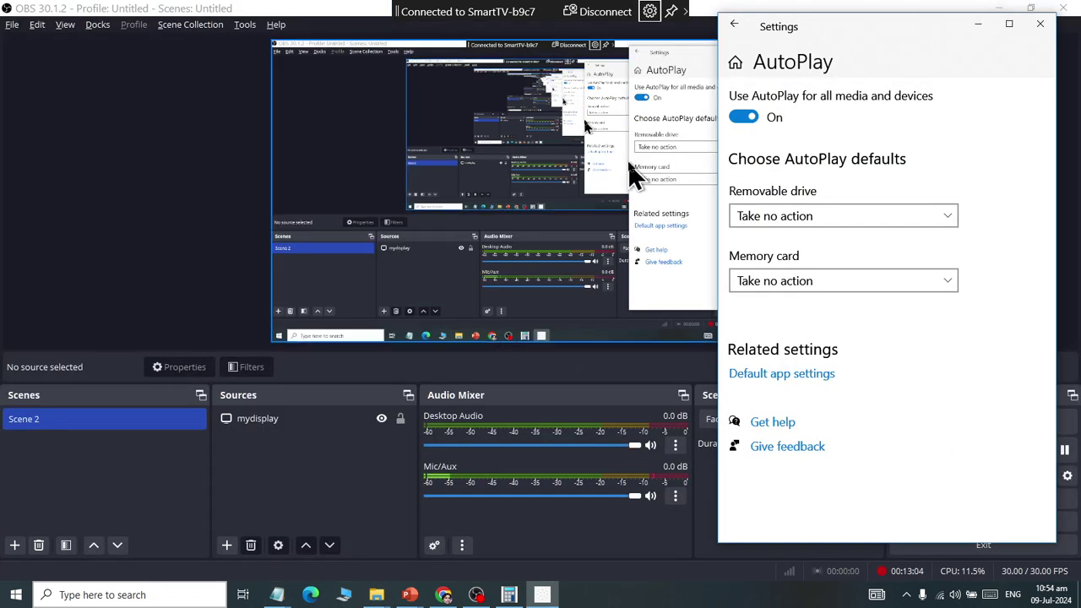
{"action": "left_click", "coordinate": [986, 7]}
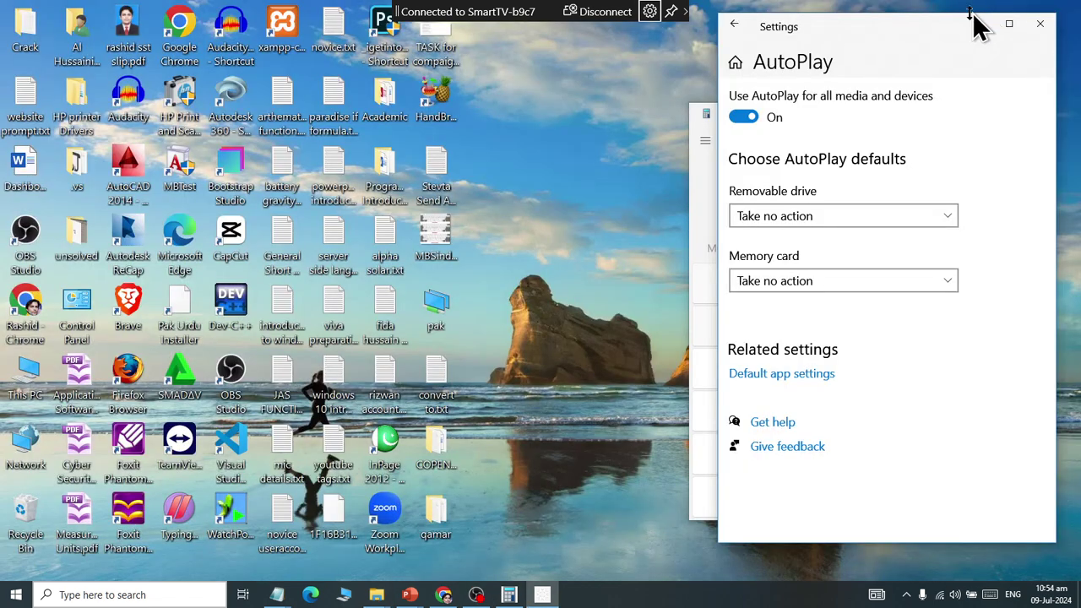
{"action": "left_click_drag", "start_coordinate": [778, 27], "coordinate": [148, 28]}
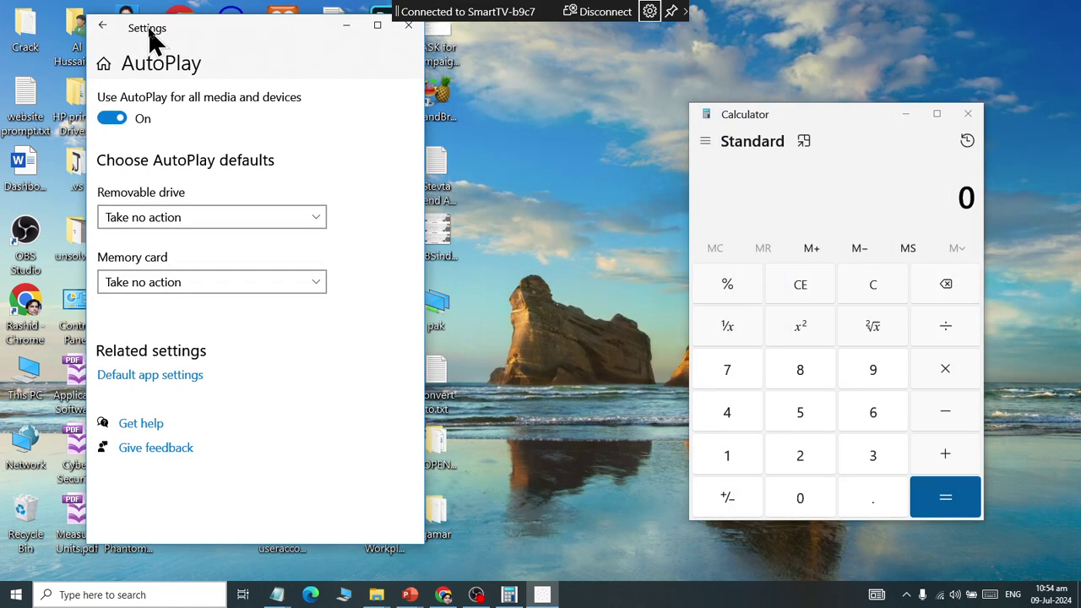
Step: In the USB device settings, turn the notification about USB connection issues off and back on, and return to the Settings home page
{"action": "left_click", "coordinate": [101, 27]}
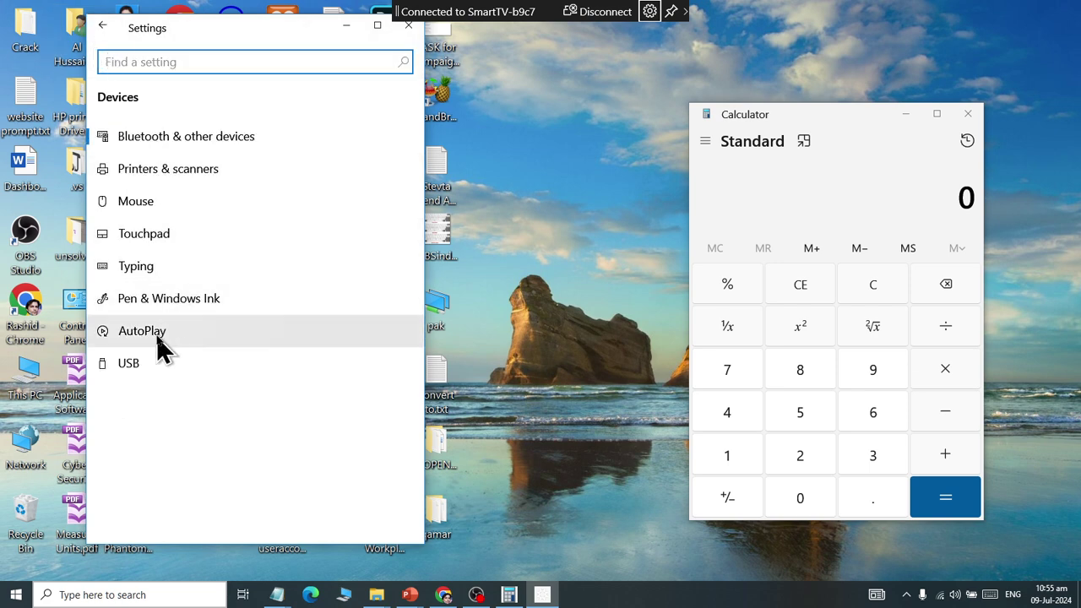
{"action": "left_click", "coordinate": [145, 372]}
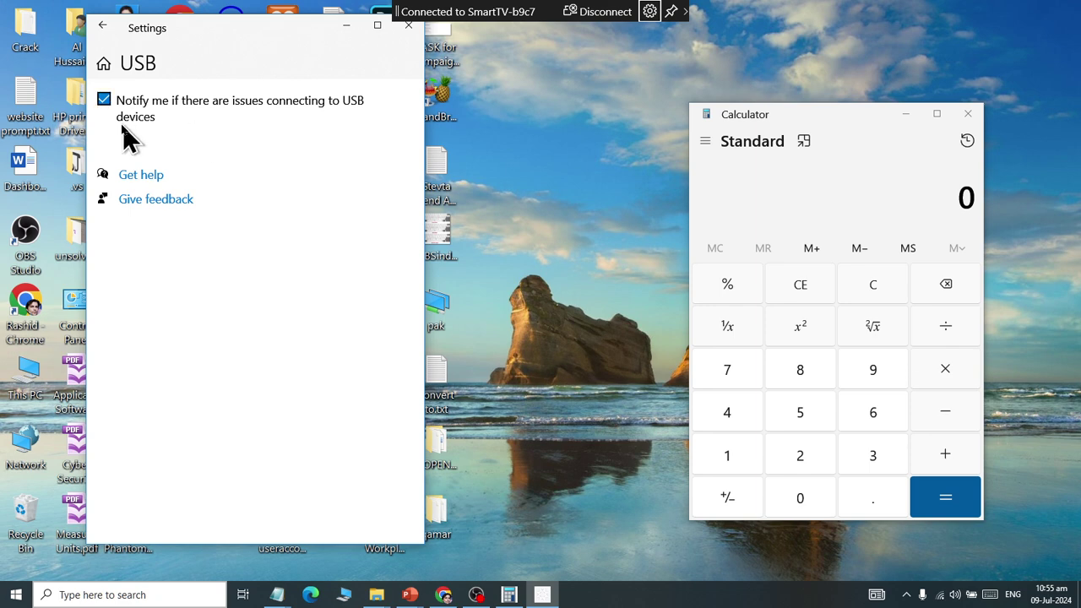
{"action": "left_click", "coordinate": [99, 101]}
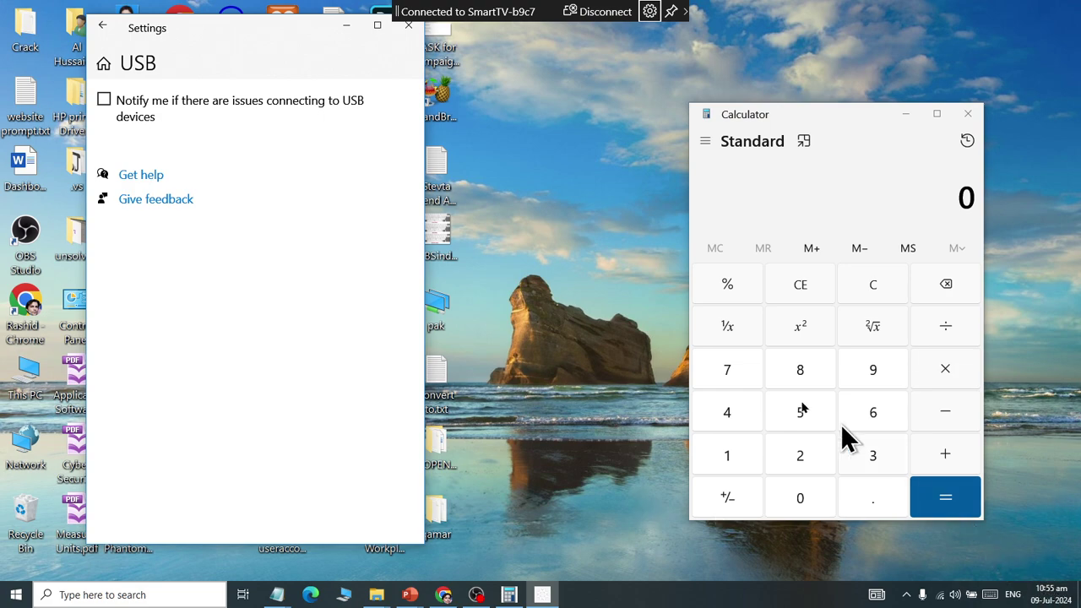
{"action": "left_click", "coordinate": [156, 108]}
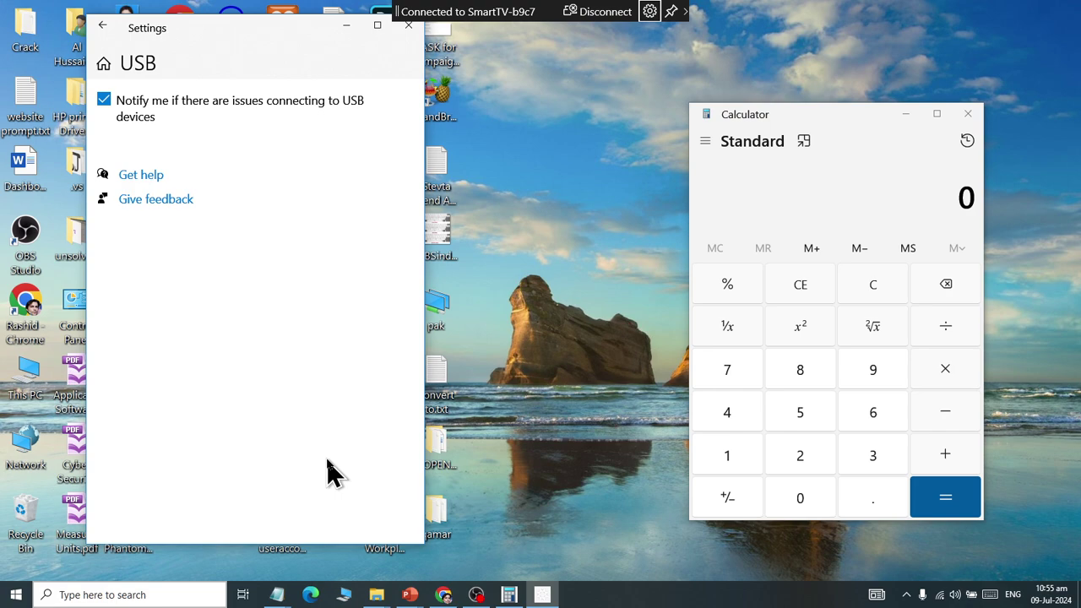
{"action": "left_click", "coordinate": [103, 26]}
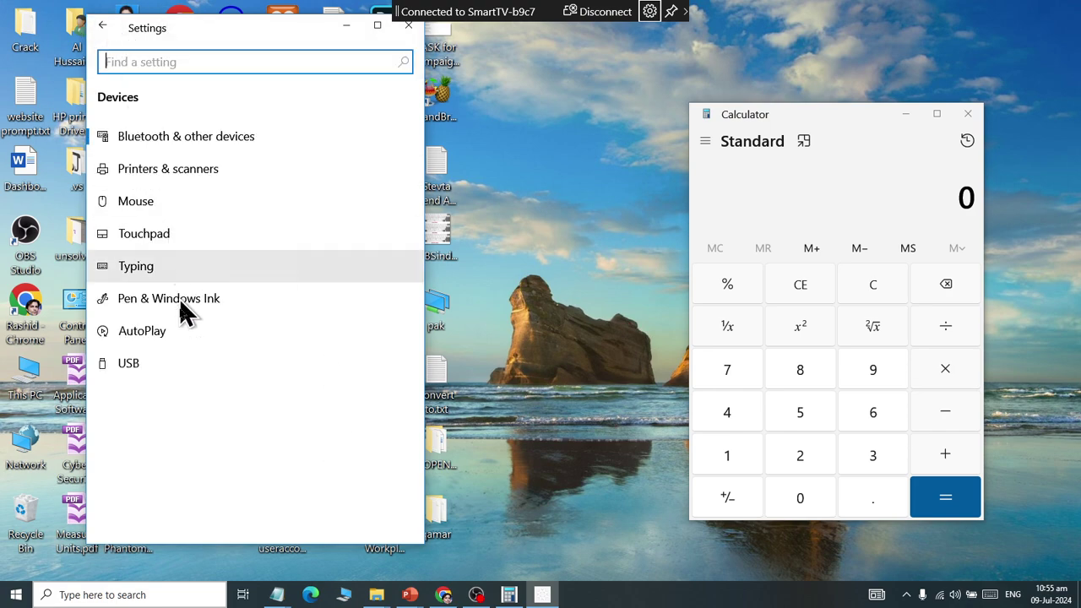
{"action": "left_click", "coordinate": [102, 26]}
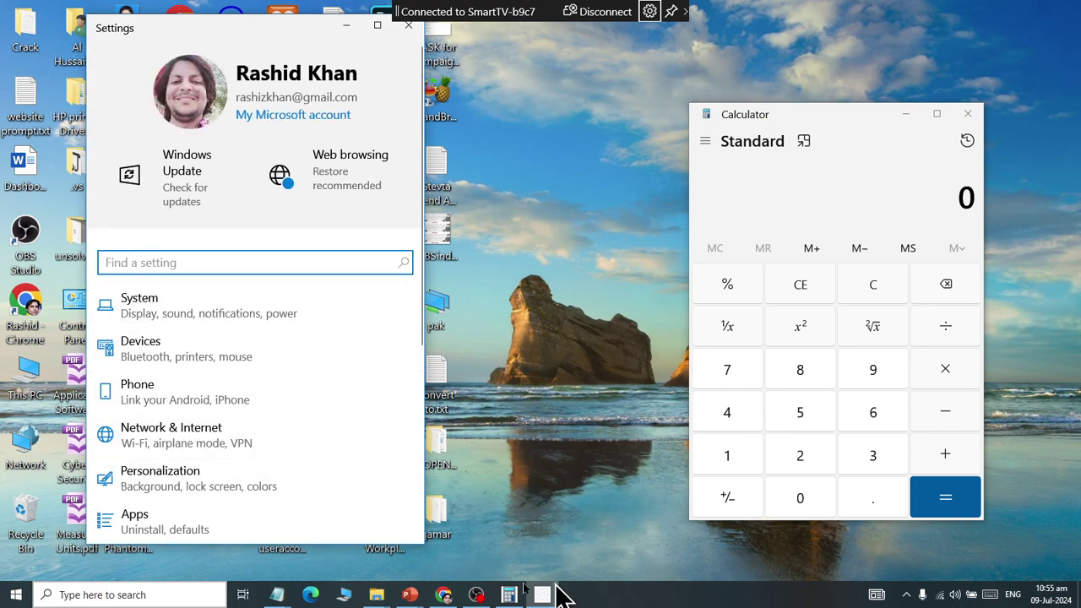